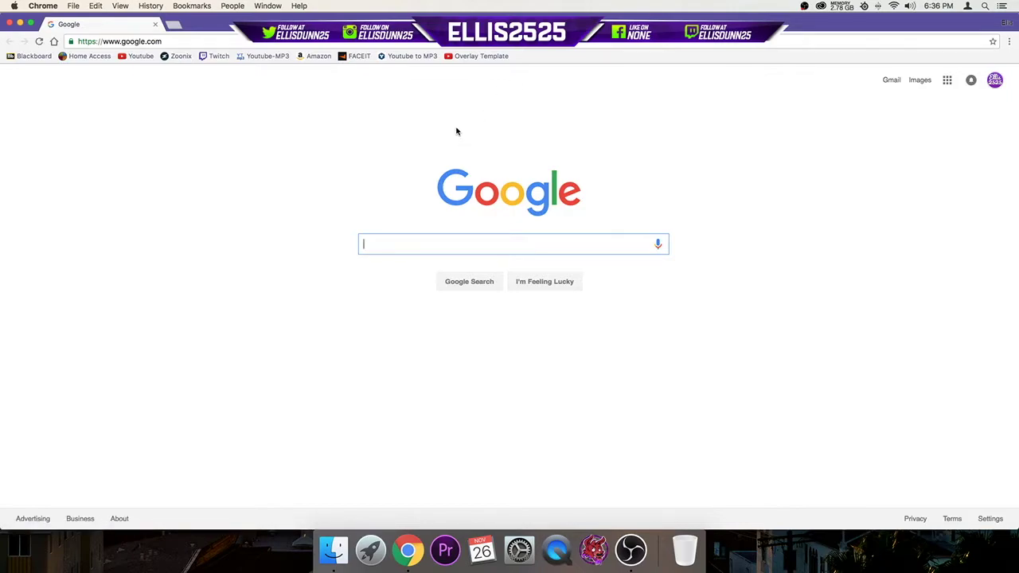
Search Google for 'overlay template free' and open the free Twitch overlay template video
type("overl")
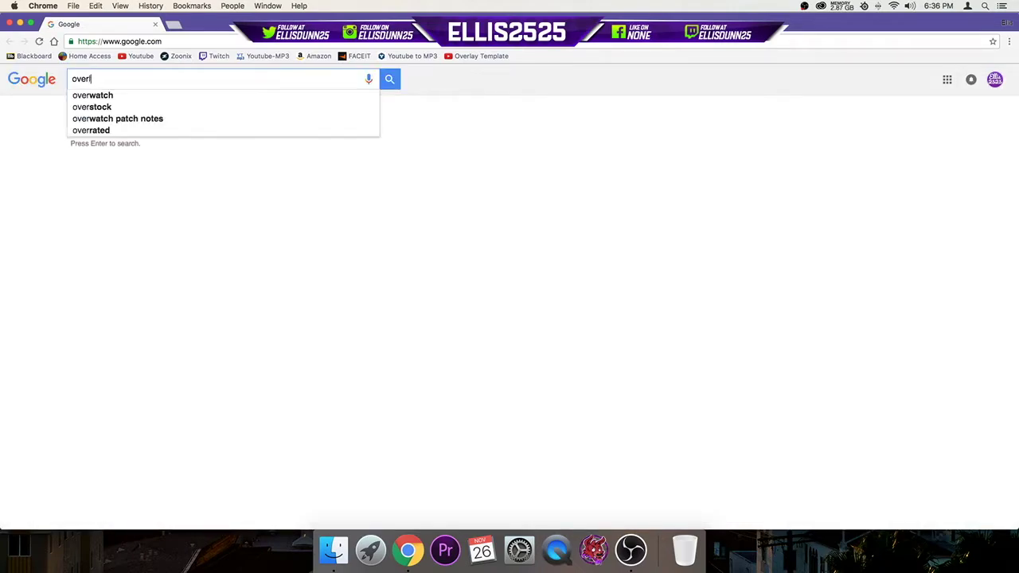
type("ay yt")
key("BackSpace")
key("BackSpace")
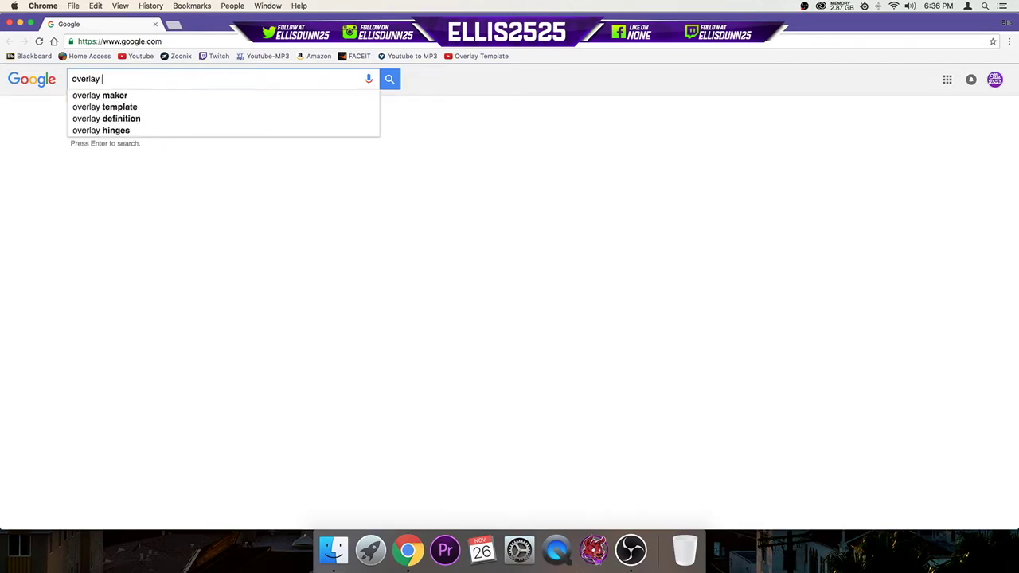
type("template ")
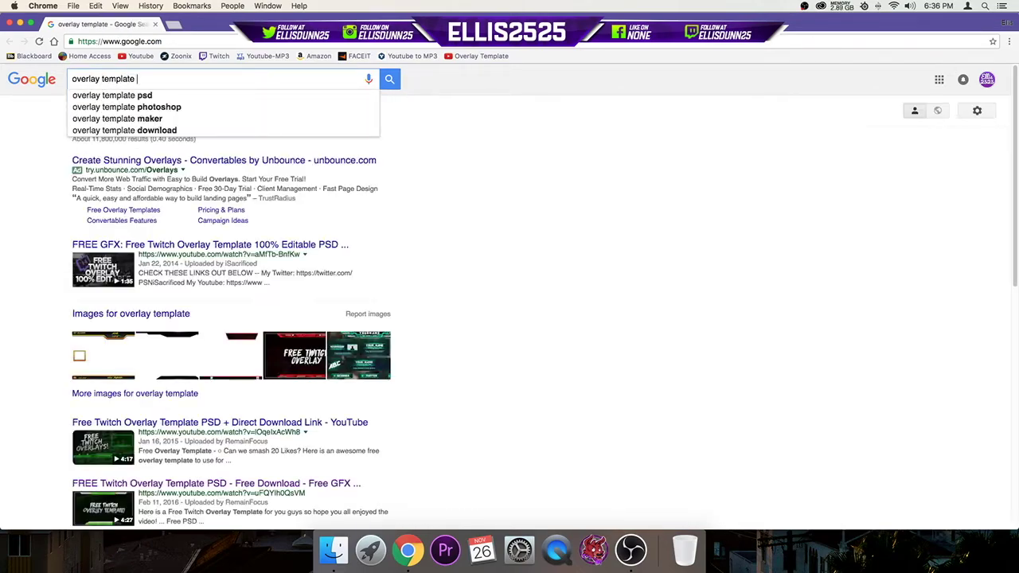
type("free")
key("Return")
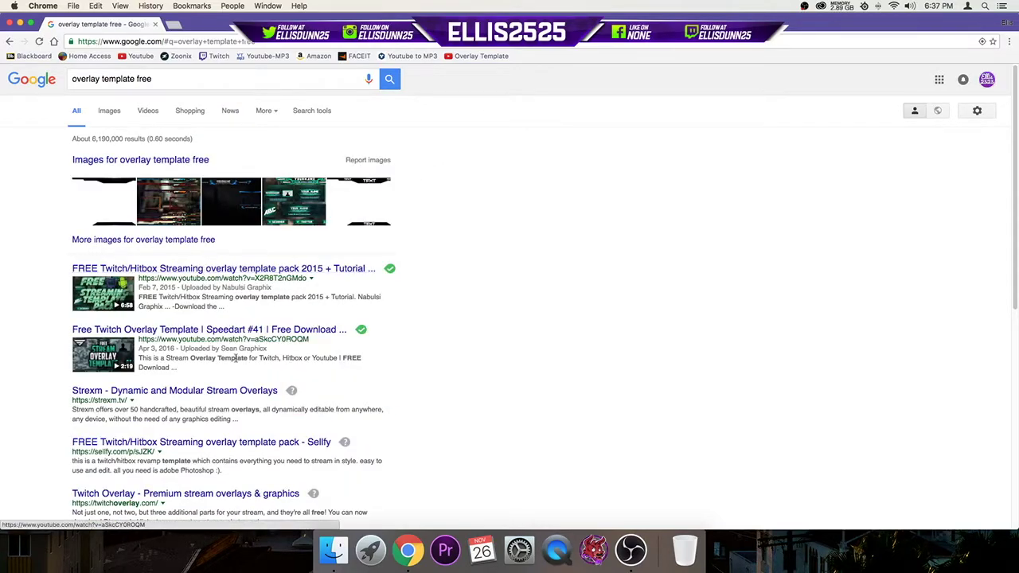
left_click(486, 55)
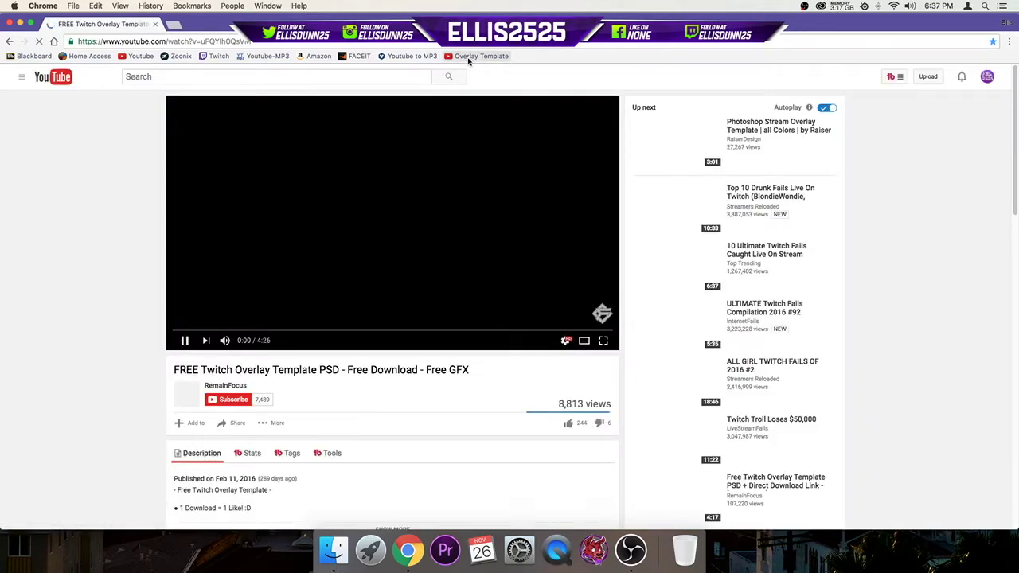
Pause the video on the template preview, expand the description and follow the Mega download link
left_click(230, 331)
left_click(250, 257)
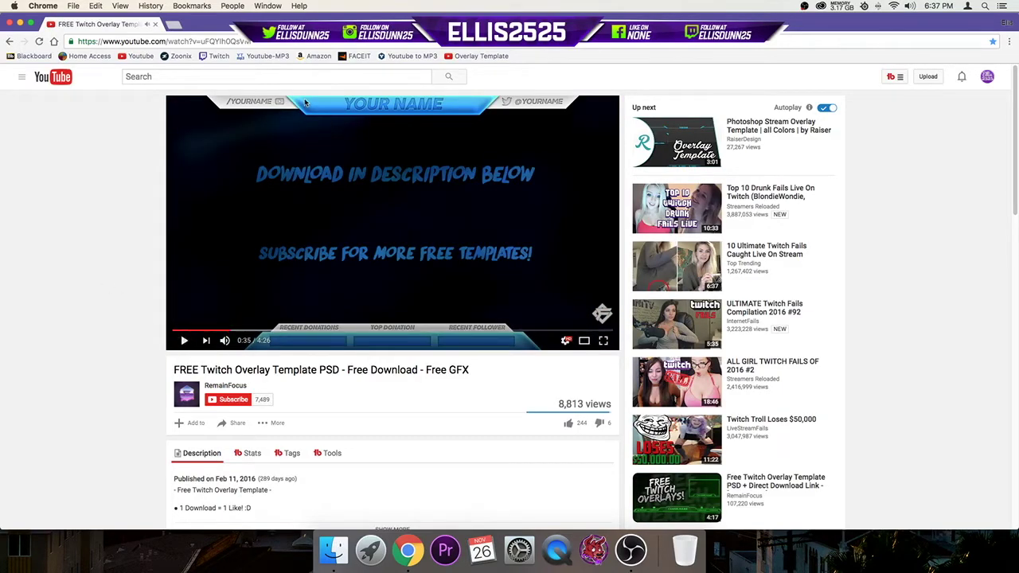
scroll(427, 410, "down", 1)
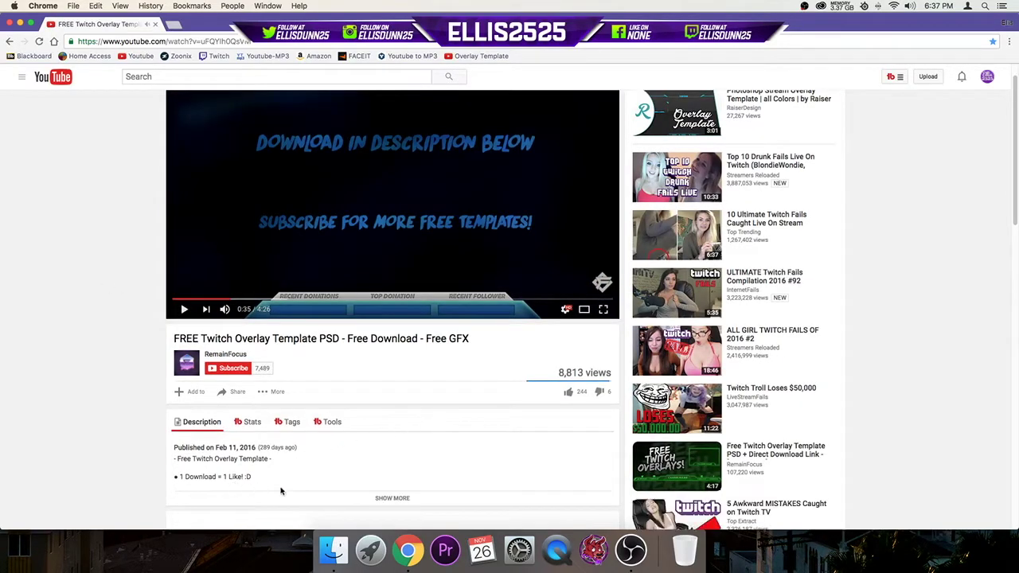
left_click(394, 497)
scroll(343, 454, "down", 4)
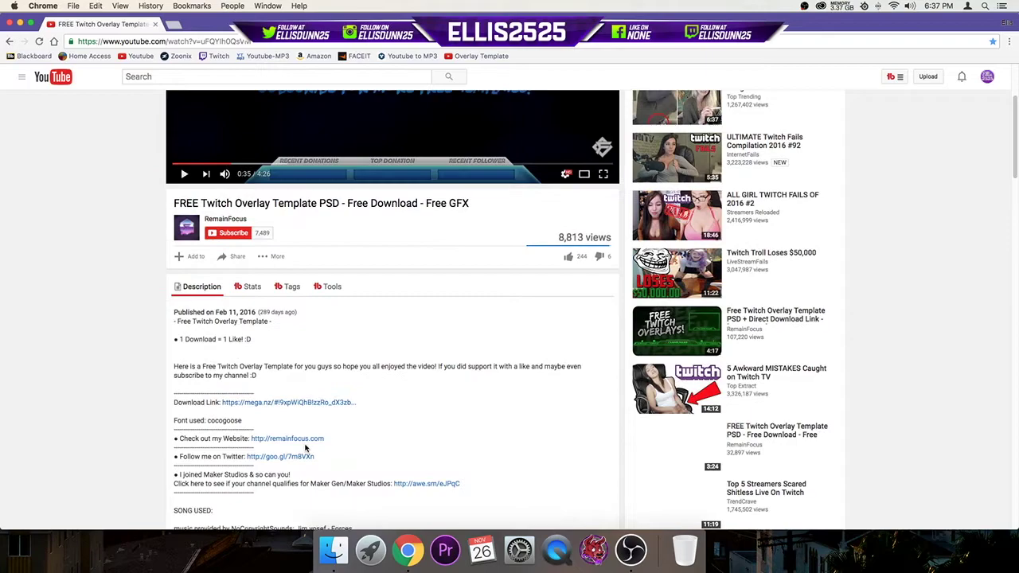
left_click(284, 404)
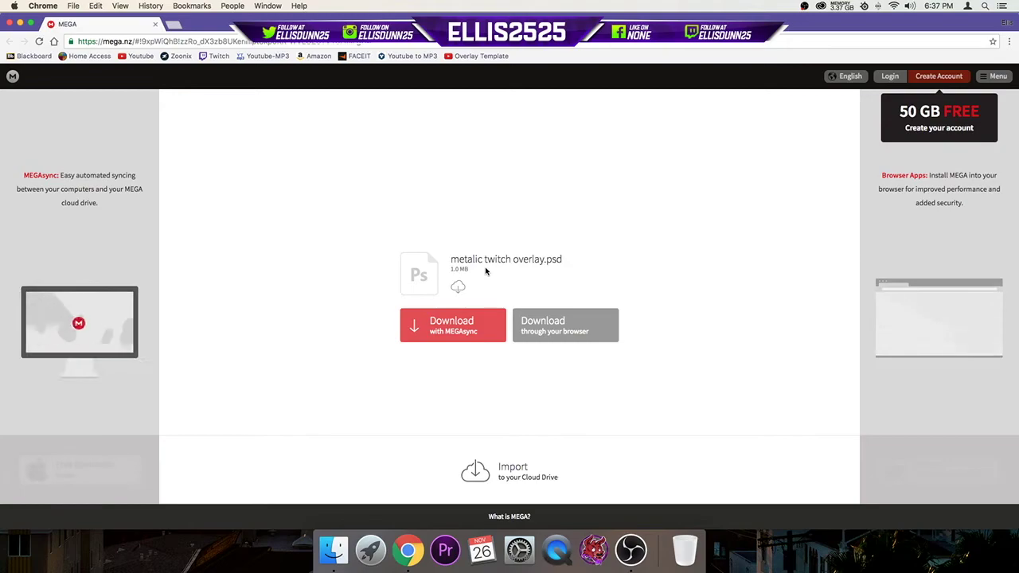
Download metalic twitch overlay.psd to the Desktop and launch Photoshop CC 2017 from Launchpad's Edit group
left_click(567, 327)
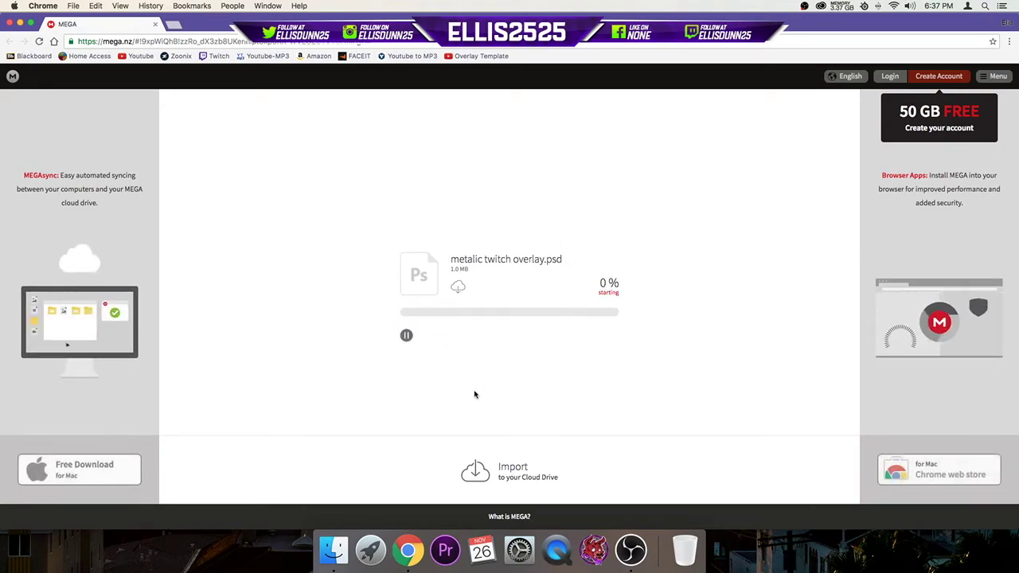
left_click(371, 549)
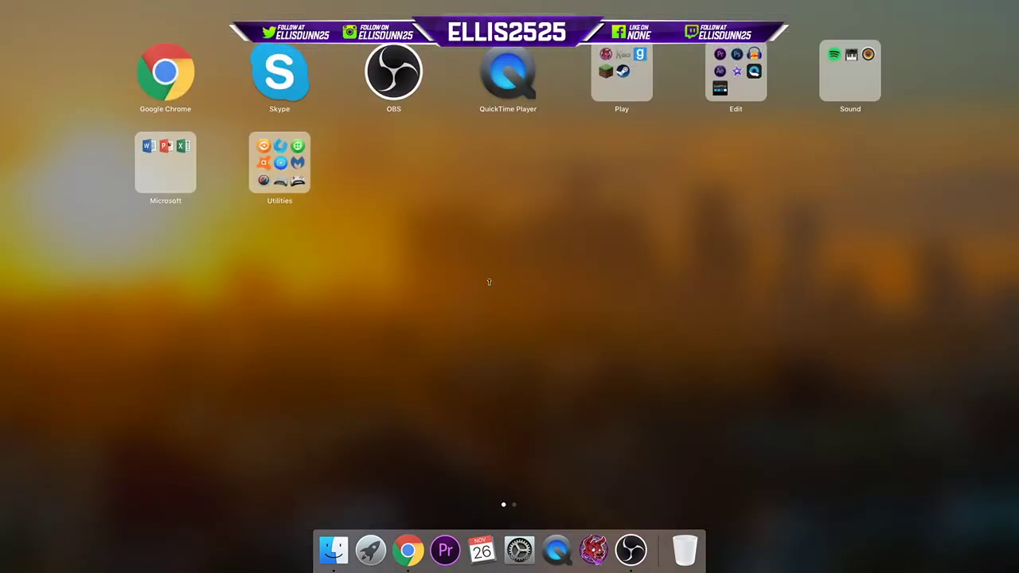
scroll(300, 248, "right", 5)
scroll(662, 194, "left", 5)
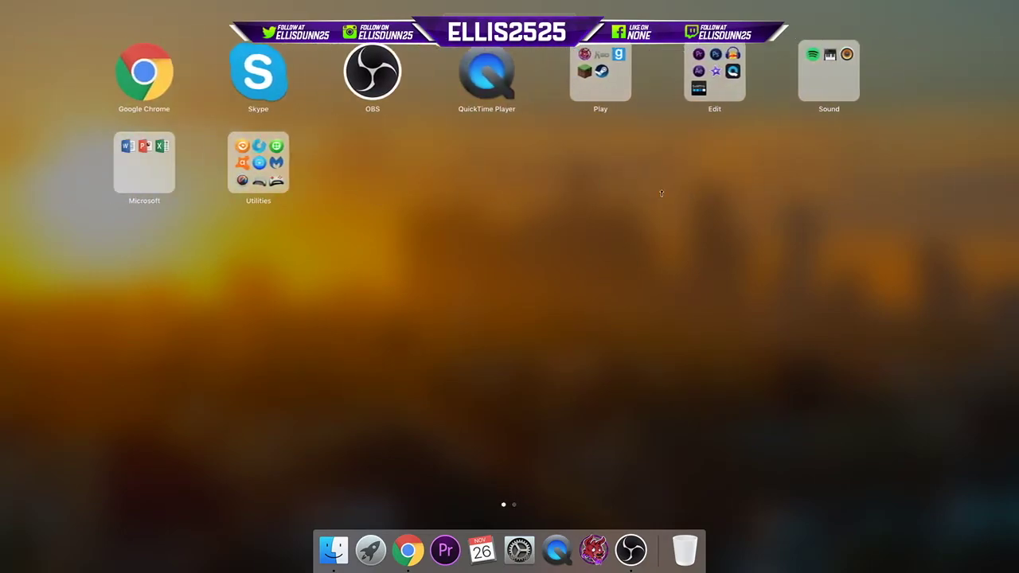
left_click(733, 77)
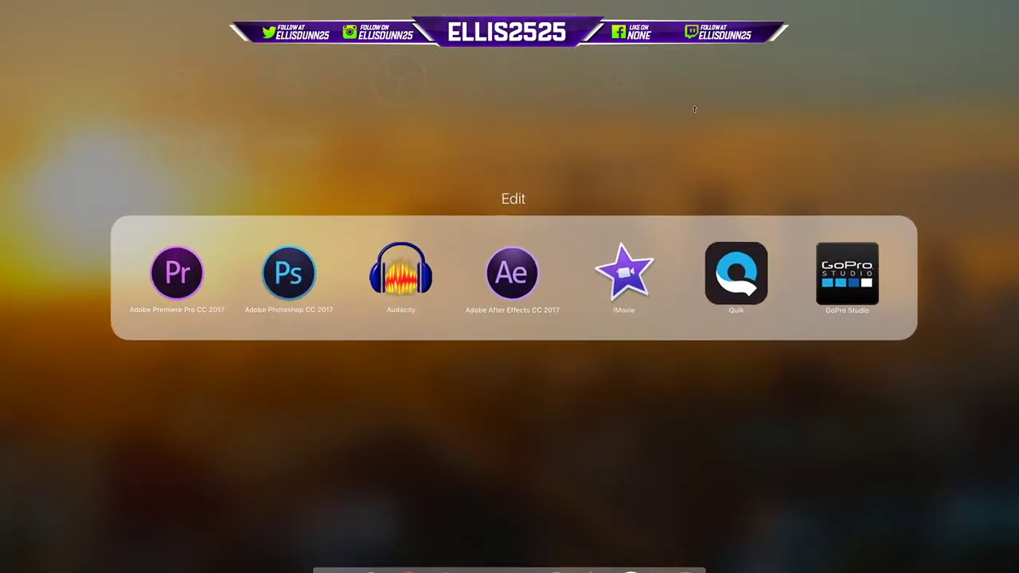
left_click(301, 291)
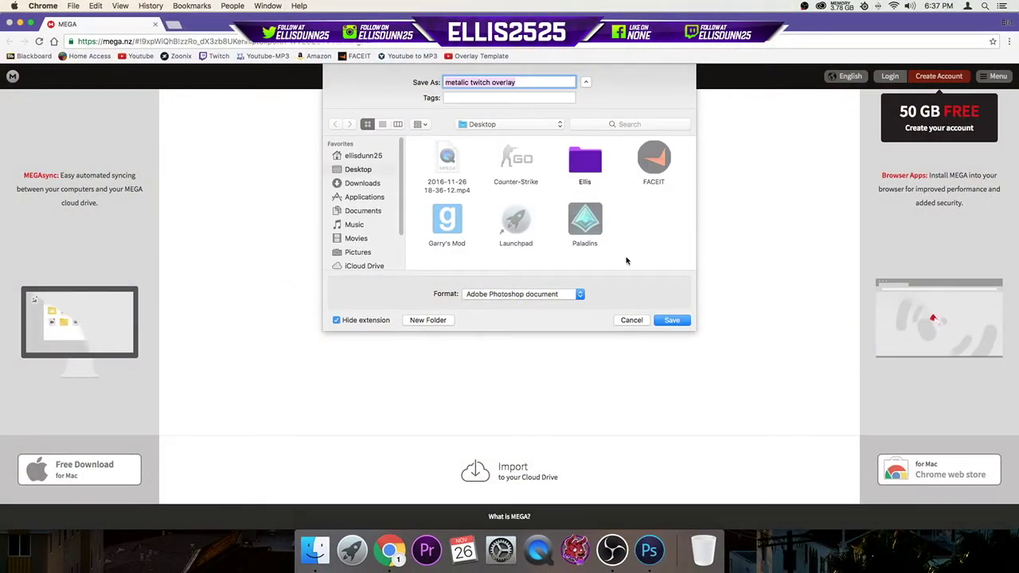
left_click(676, 321)
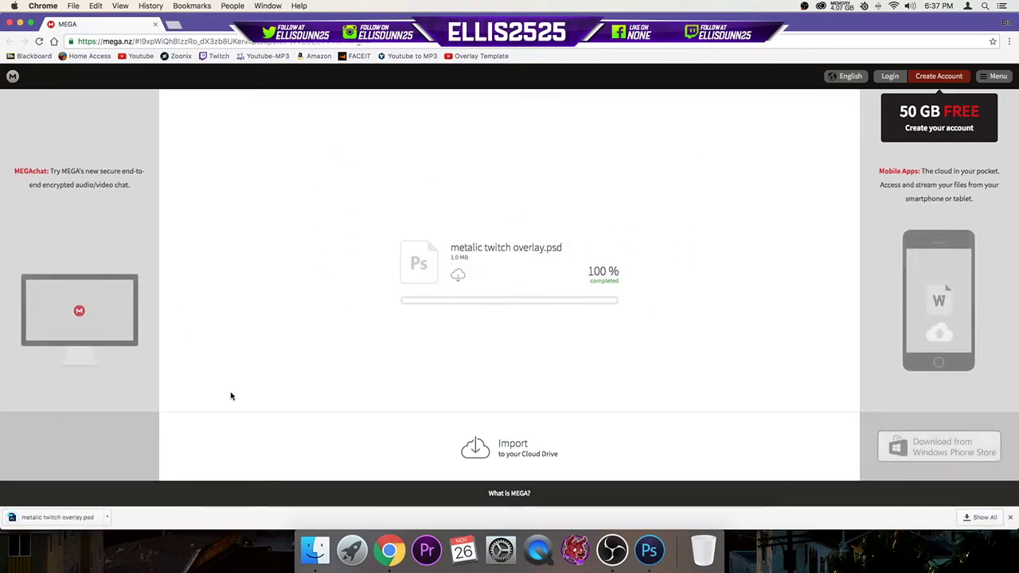
right_click(390, 551)
Hide Chrome, then Quick Look metalic twitch overlay.psd on the Desktop and deselect it
left_click(398, 500)
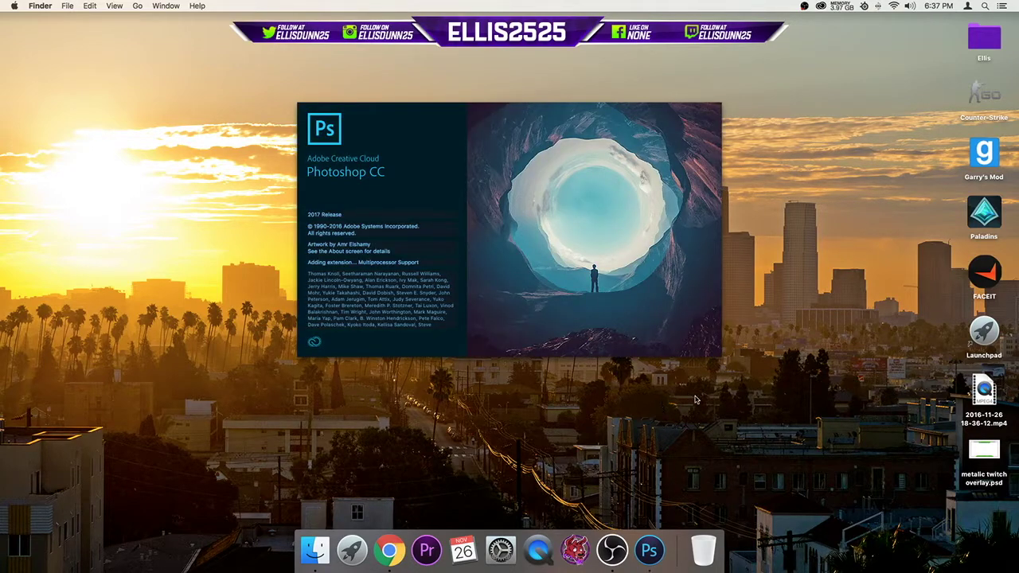
left_click(993, 451)
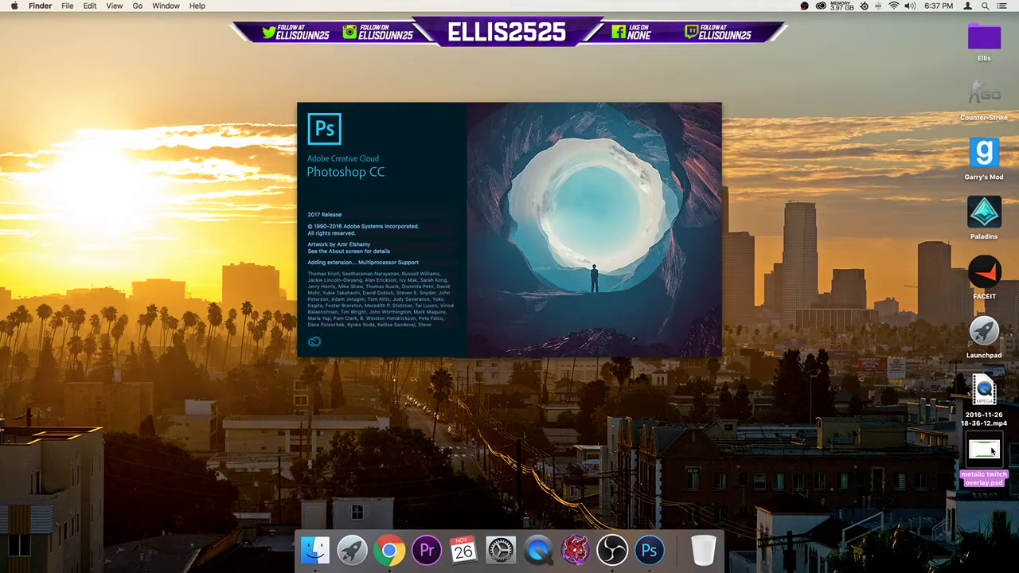
key("space")
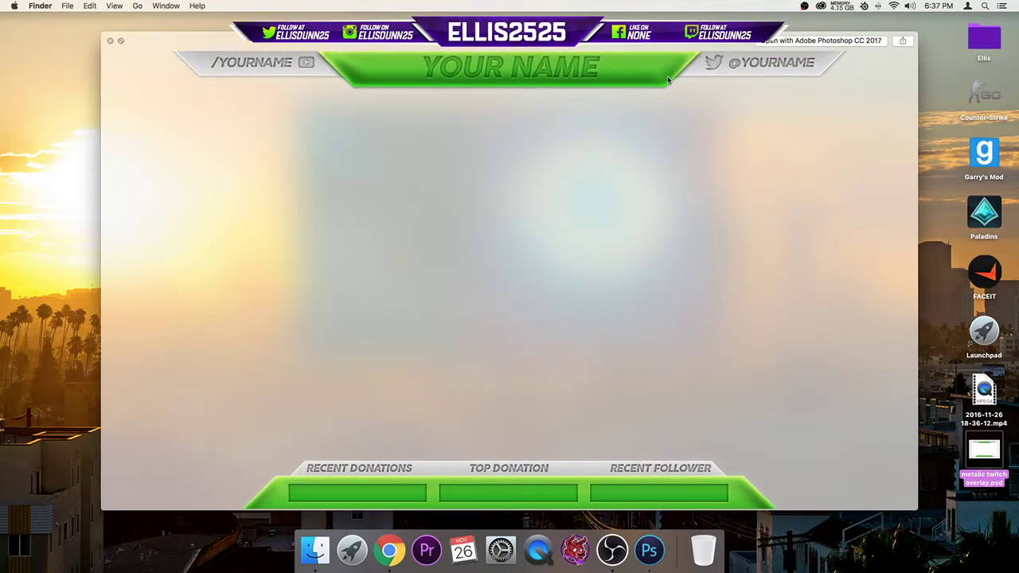
key("space")
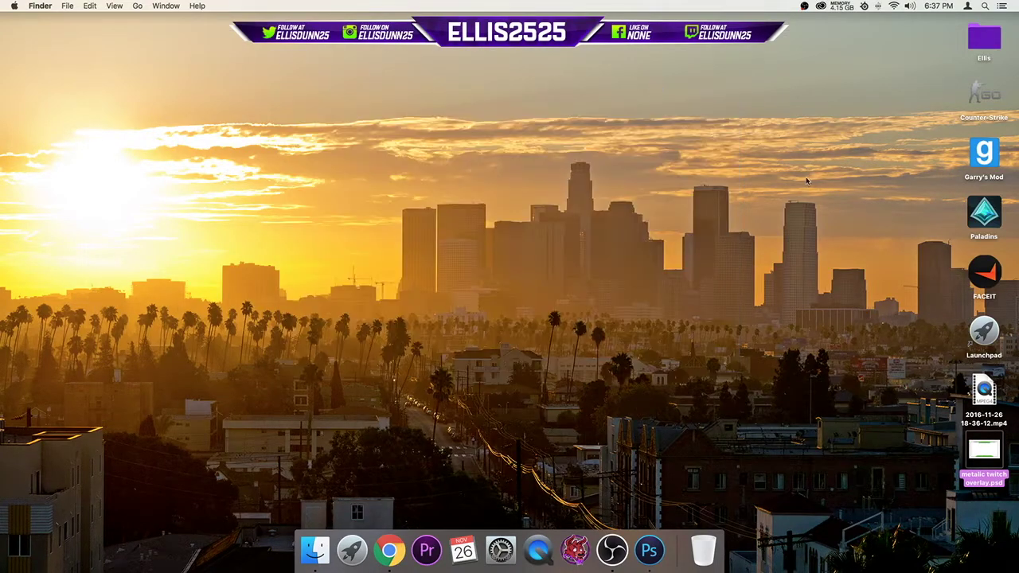
left_click(820, 191)
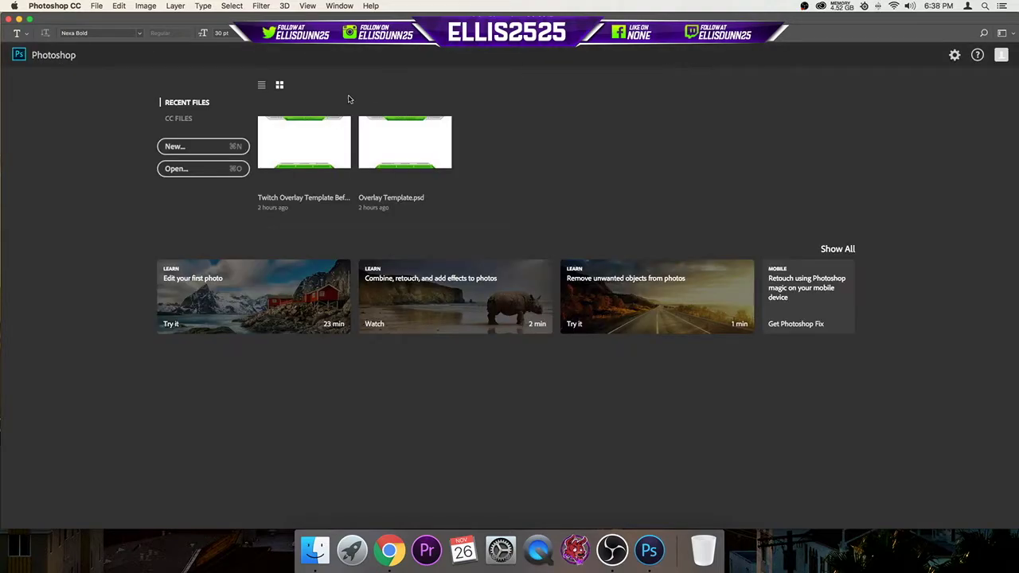
Open metalic twitch overlay.psd, cancel the New Library prompt, and select the Top bar group
left_click(218, 174)
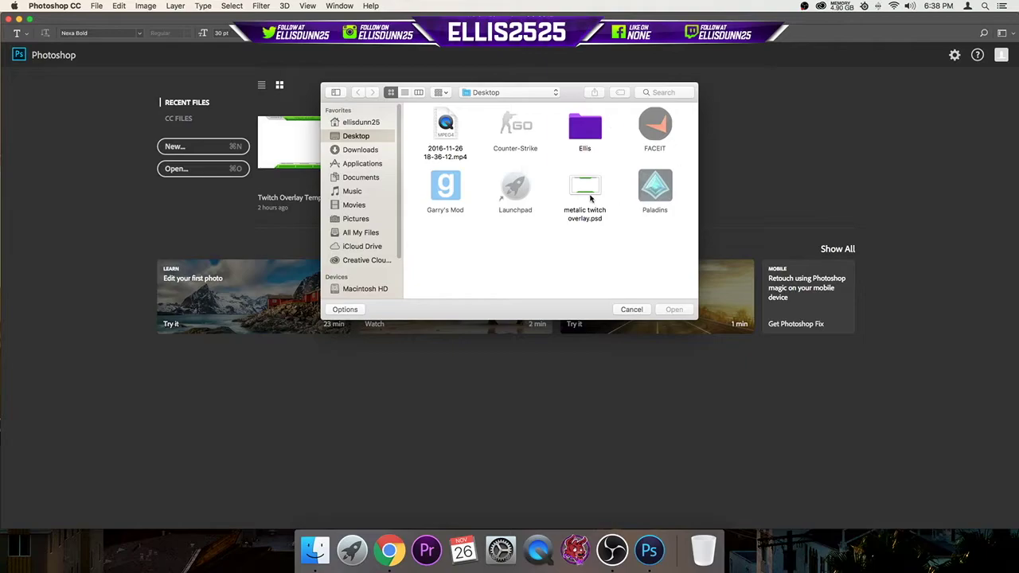
left_click(590, 199)
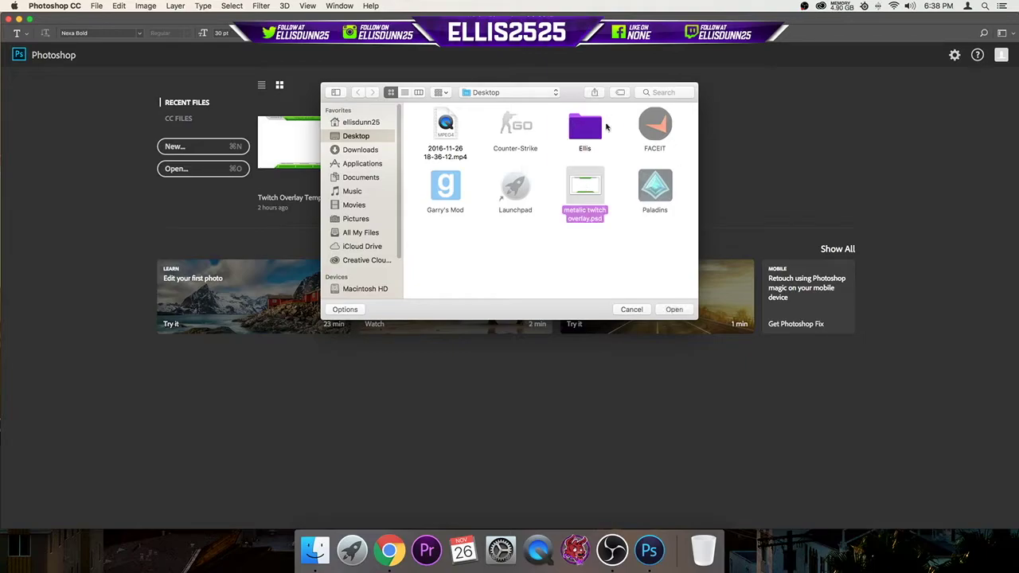
left_click(671, 311)
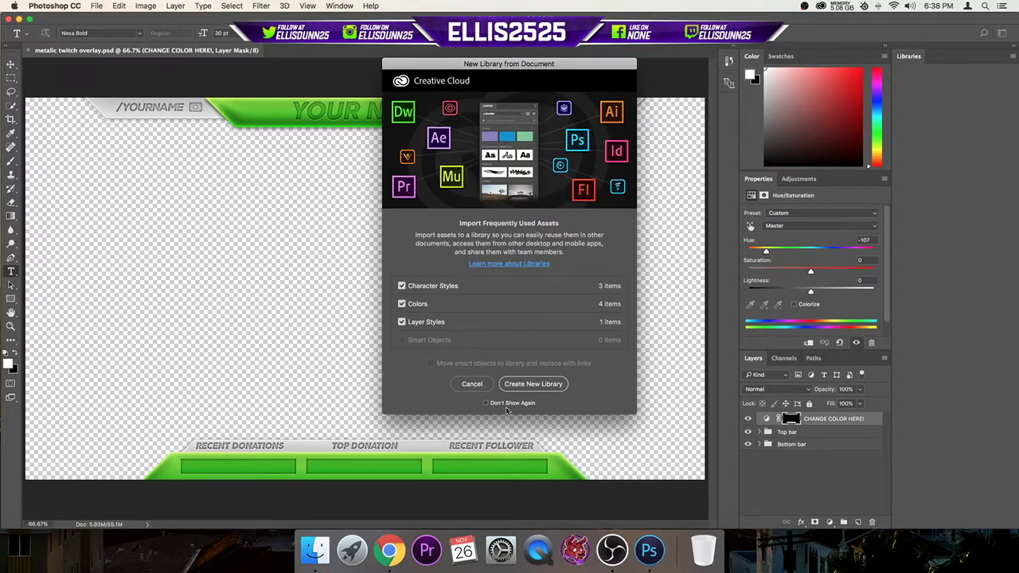
left_click(470, 385)
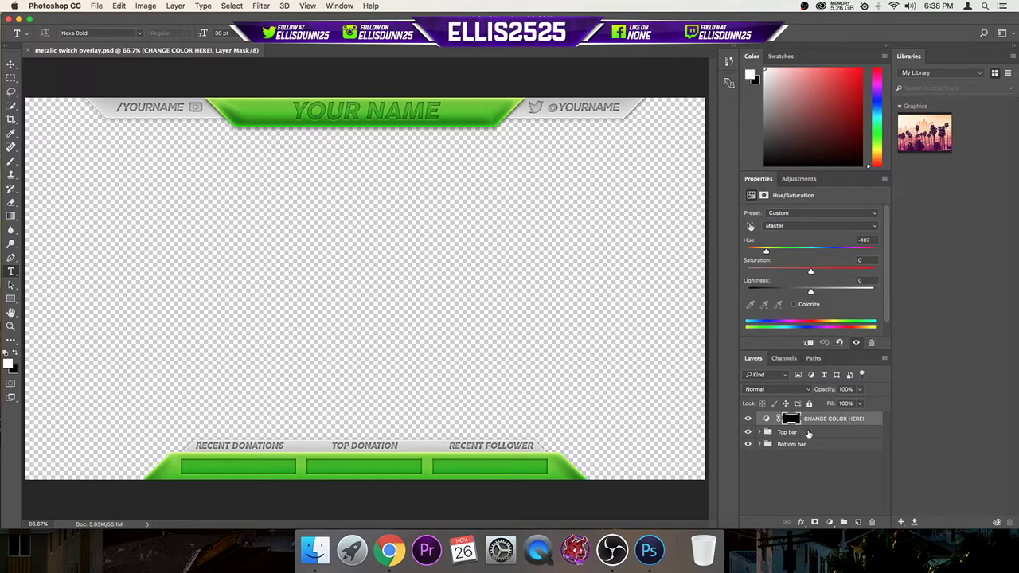
left_click(807, 433)
In the Top bar's MAIN TEXT layer, replace YOUR NAME with the streamer's channel name
left_click(761, 433)
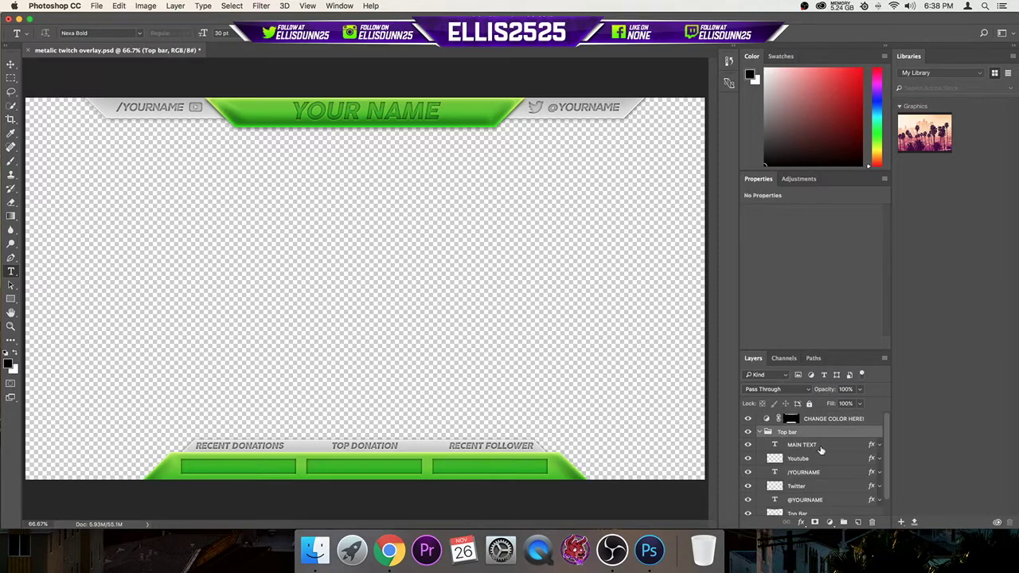
left_click(806, 444)
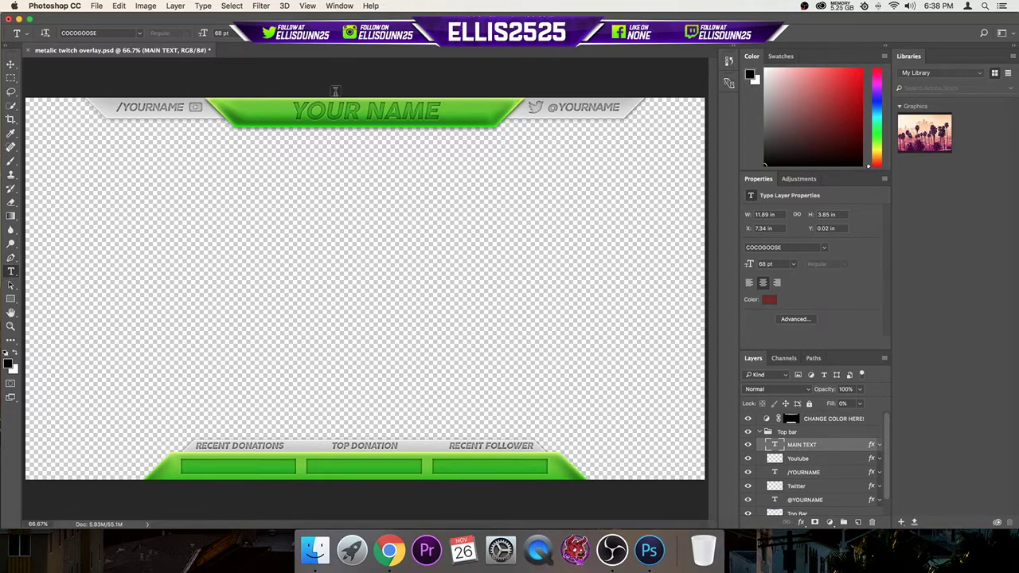
left_click(389, 110)
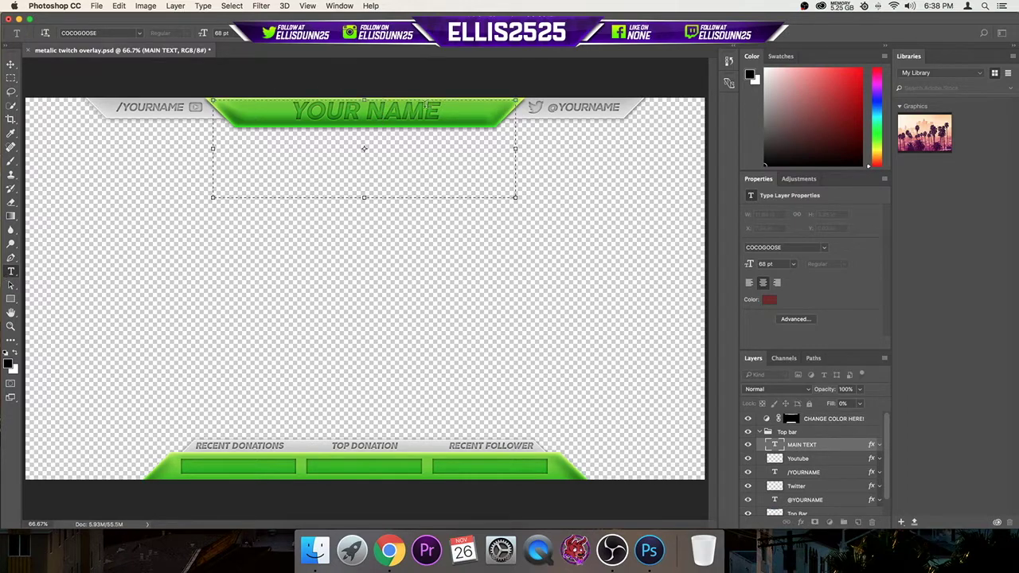
key("BackSpace")
key("BackSpace")
key("BackSpace")
key("BackSpace")
key("BackSpace")
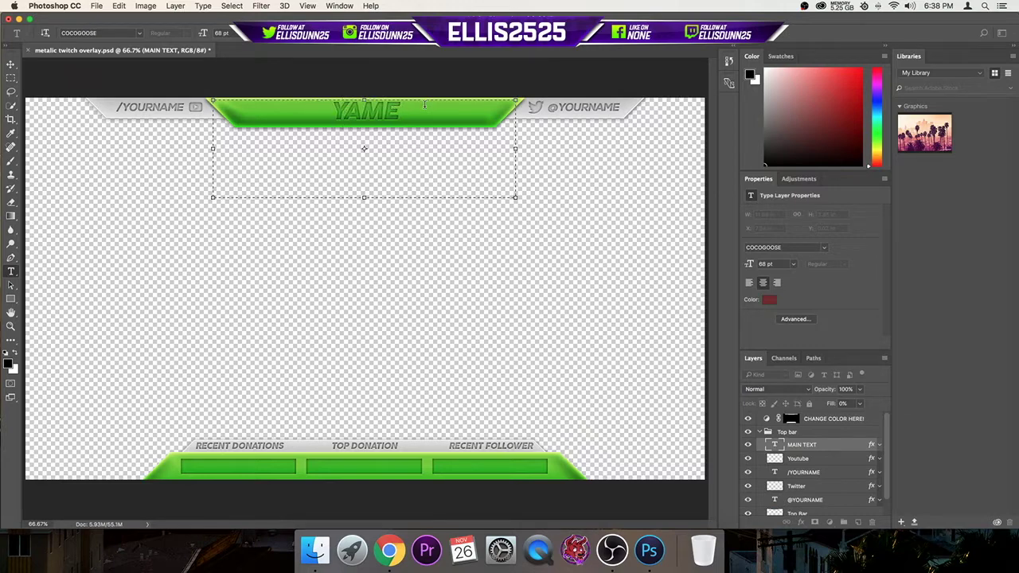
key("BackSpace")
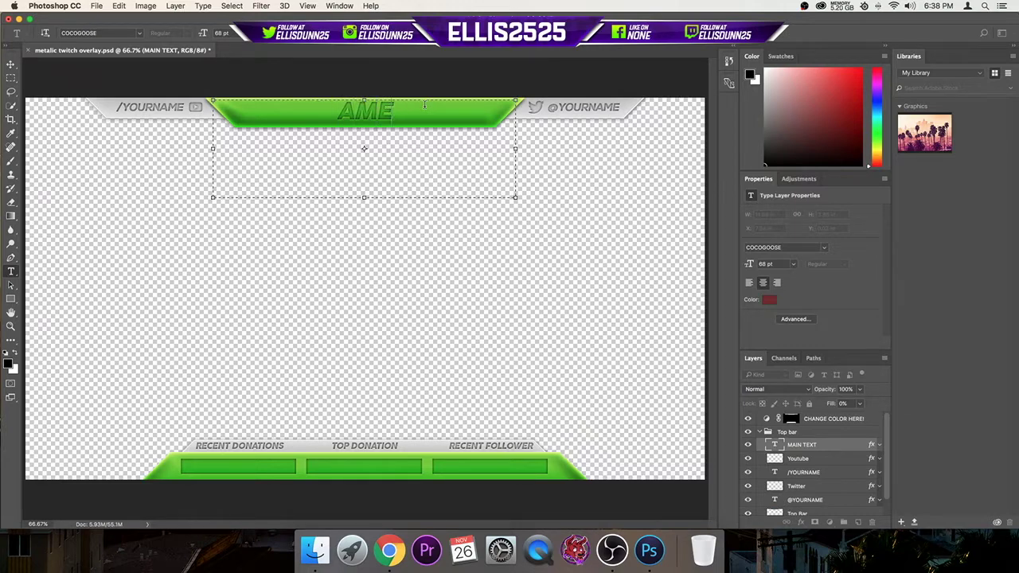
key("Delete")
key("Delete")
key("Delete")
type("ELLIS25")
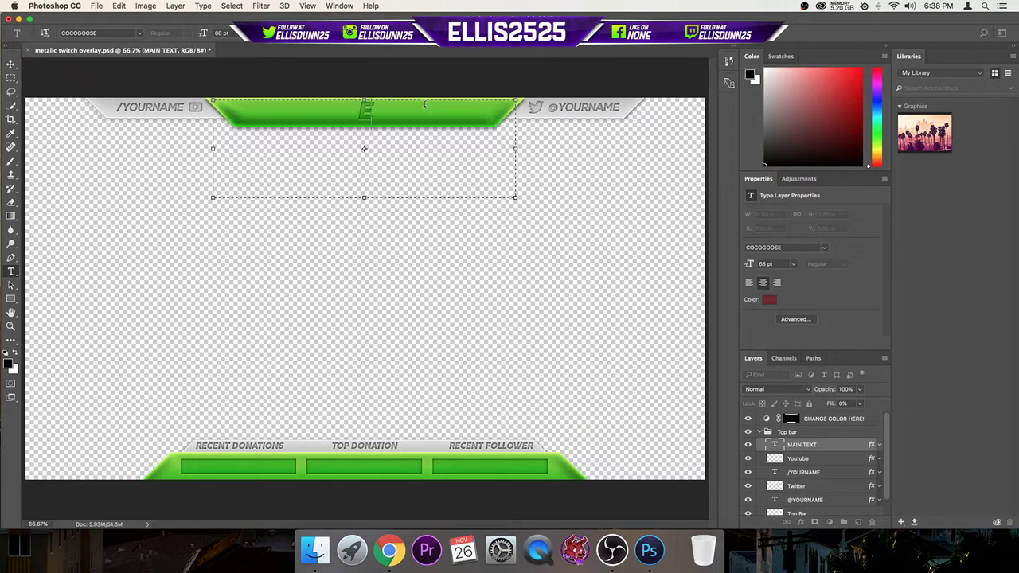
type("25")
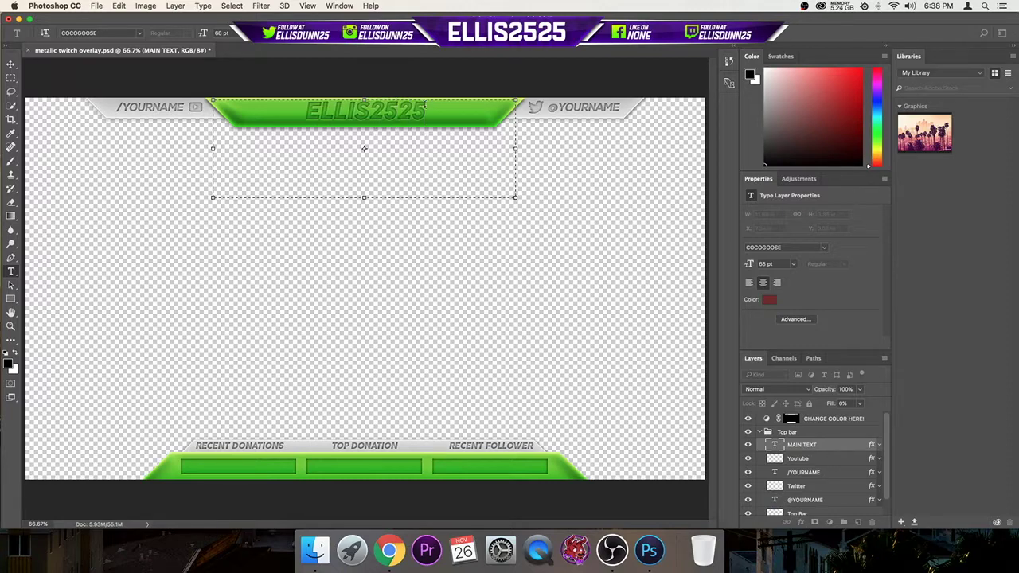
key("super+Return")
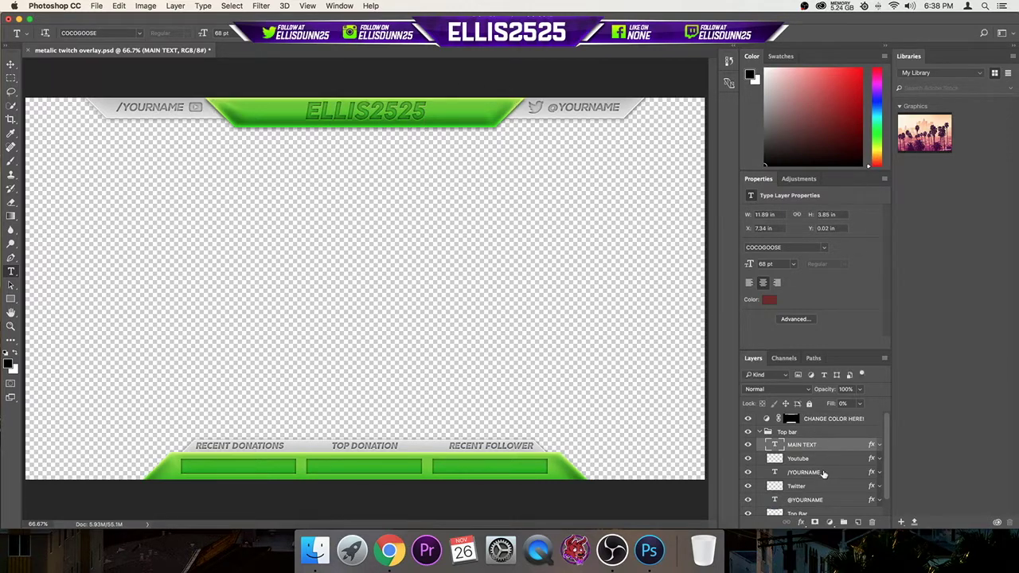
Change the /YOURNAME label to the streamer's slash-prefixed channel handle
left_click(828, 474)
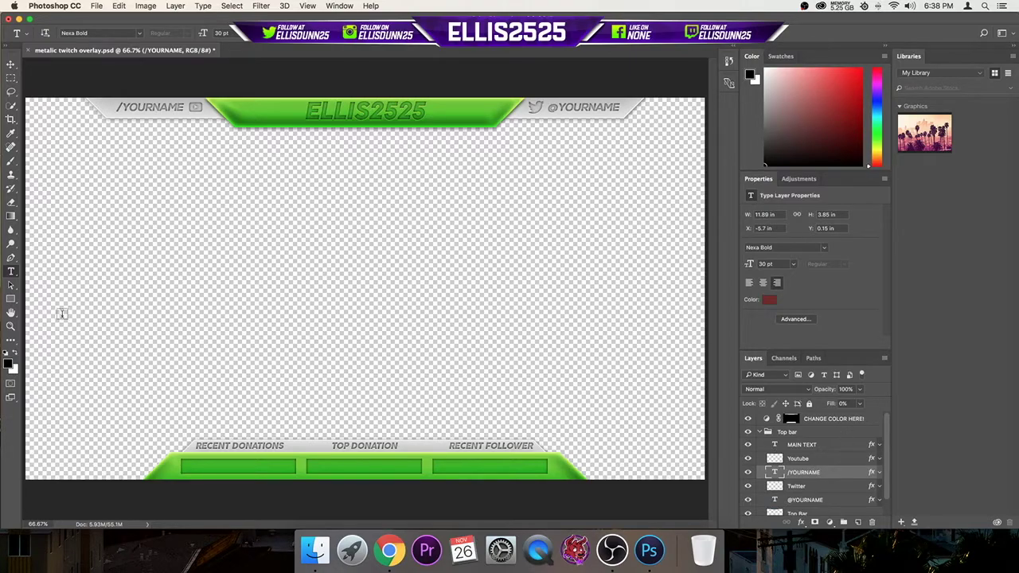
left_click(165, 107)
key("BackSpace")
key("BackSpace")
key("BackSpace")
key("BackSpace")
key("BackSpace")
key("BackSpace")
key("BackSpace")
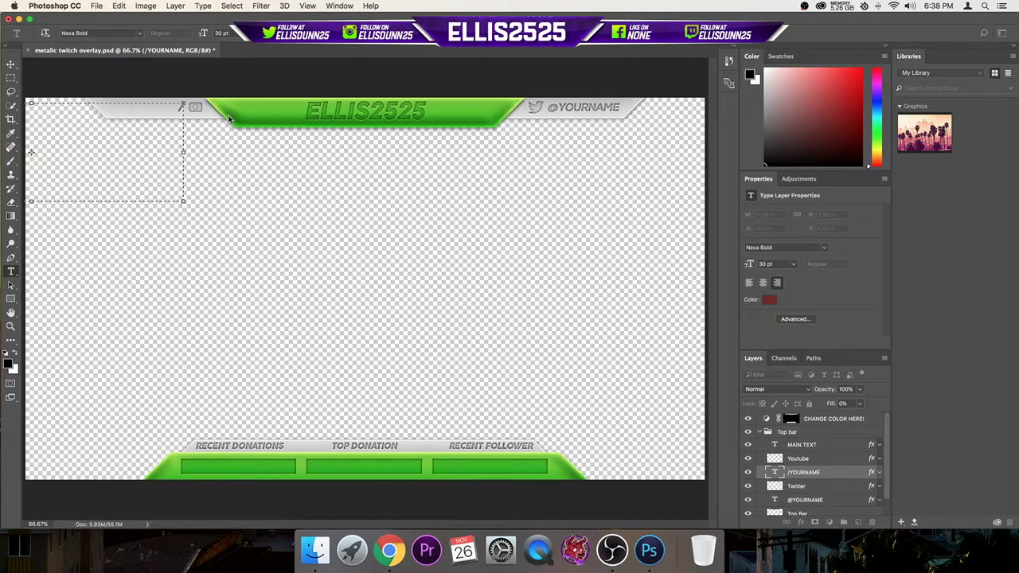
type("/ELLIS2525")
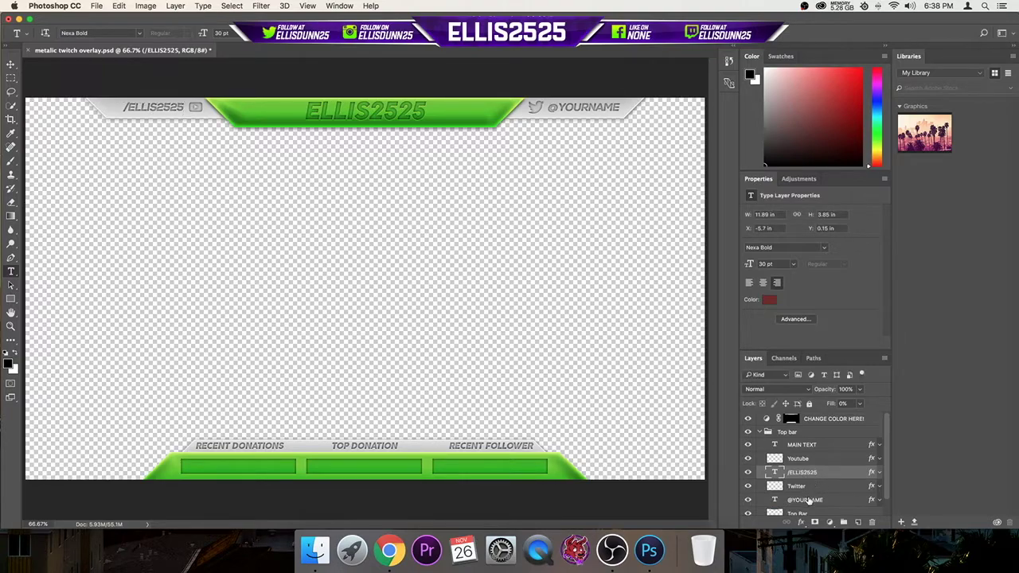
key("super+Return")
left_click(616, 106)
key("BackSpace")
key("BackSpace")
key("BackSpace")
key("BackSpace")
key("BackSpace")
key("BackSpace")
key("BackSpace")
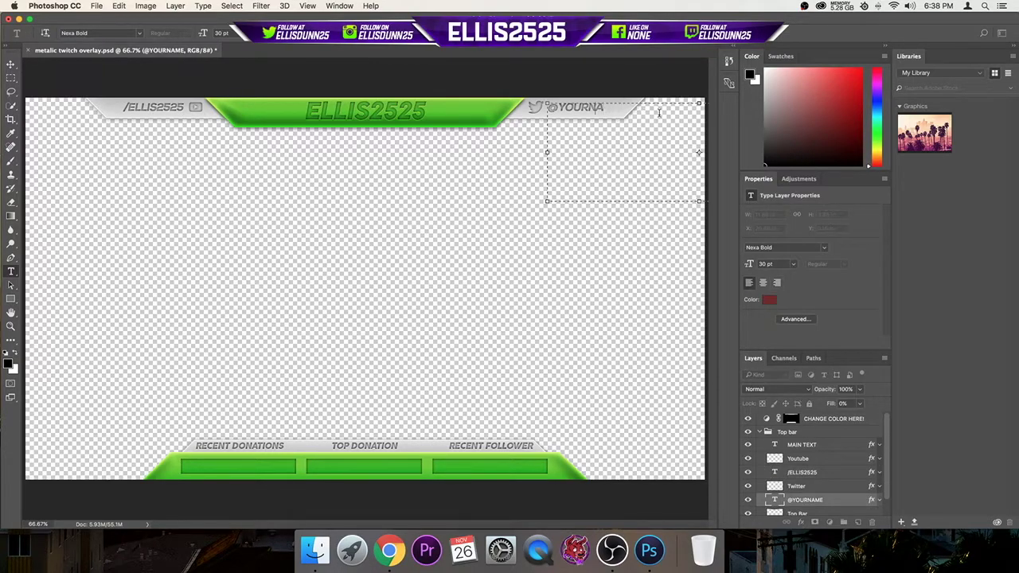
type("ELLISDUNN25")
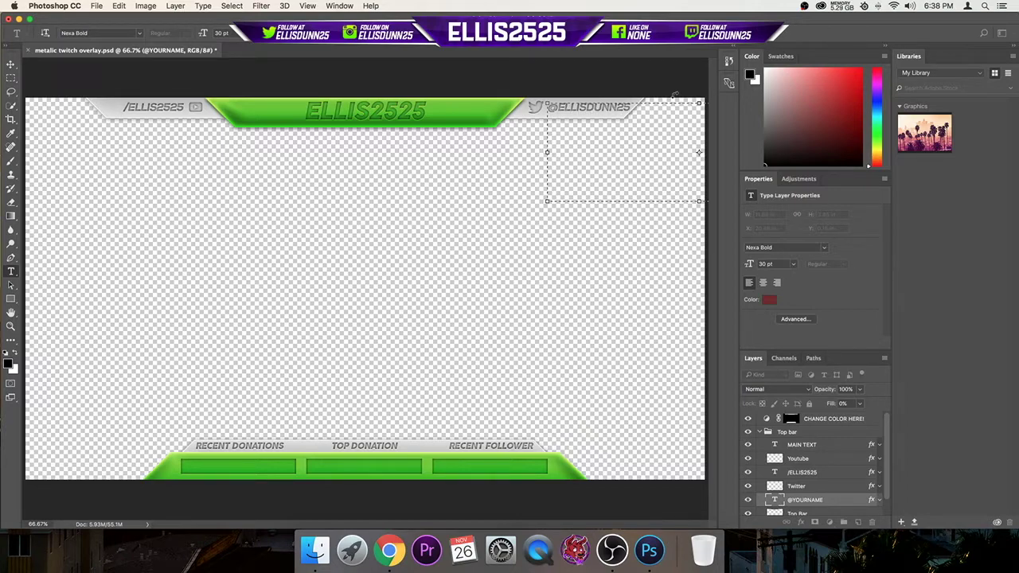
key("super+Return")
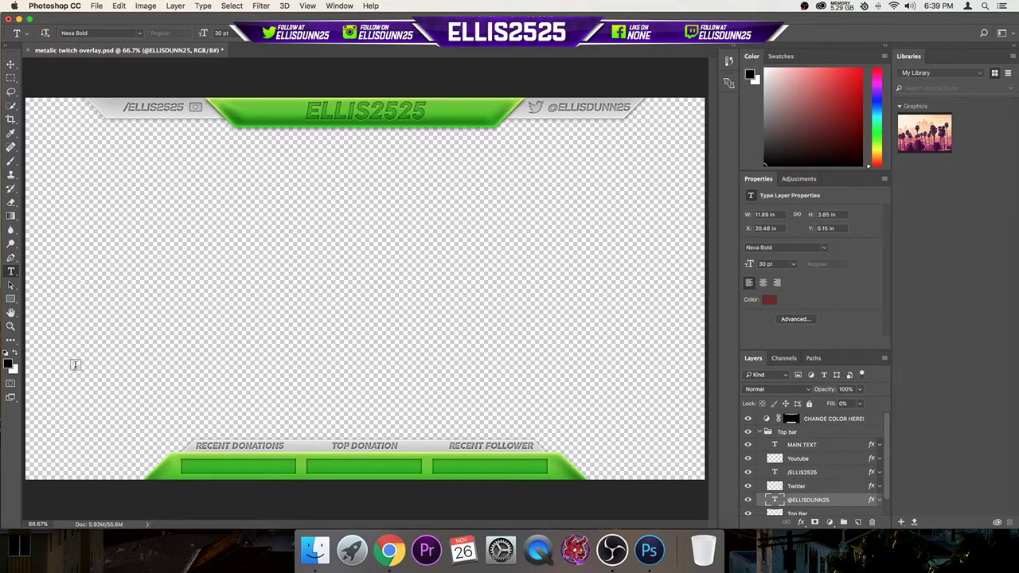
left_click(9, 78)
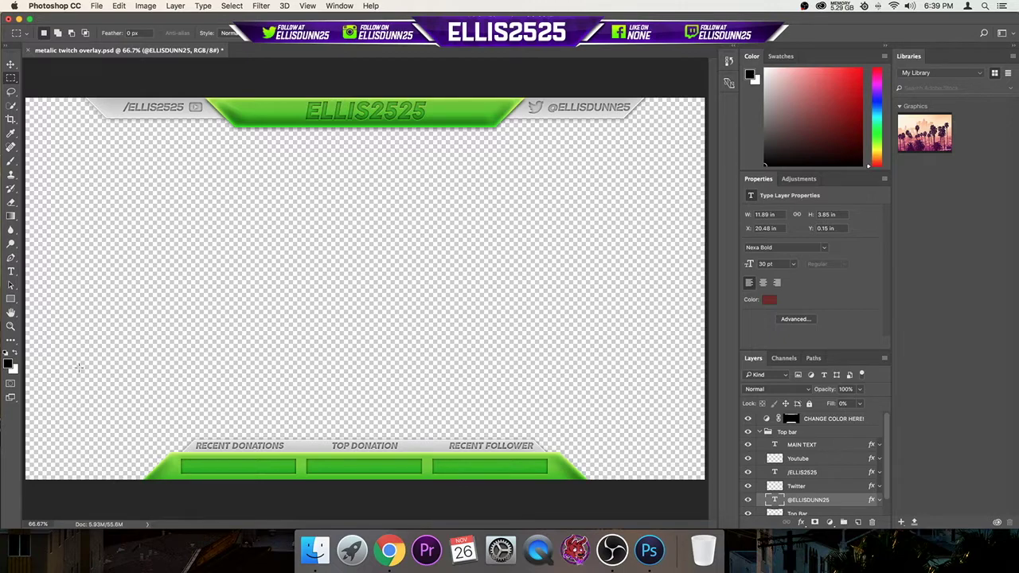
left_click_drag(79, 368, 658, 528)
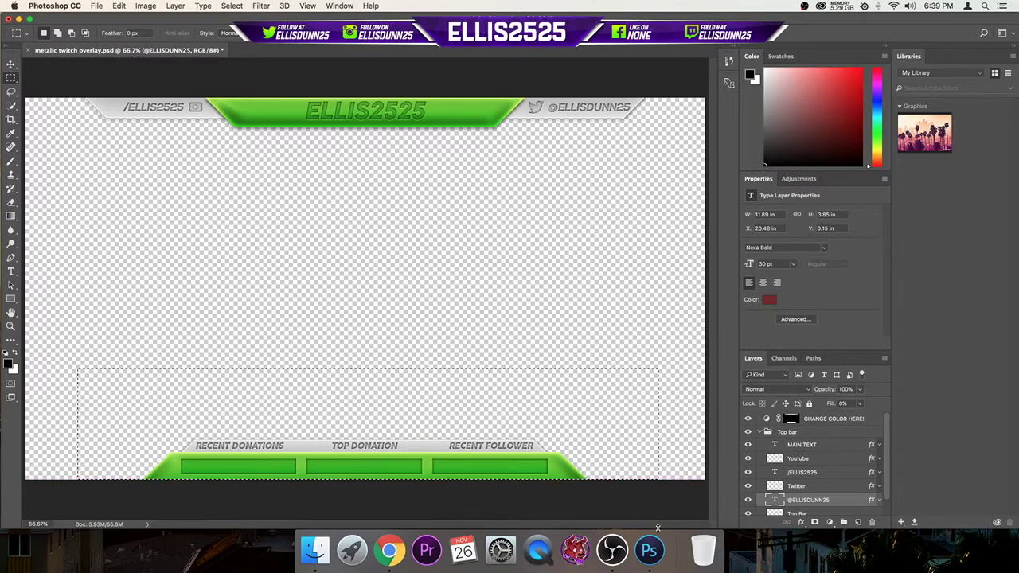
key("BackSpace")
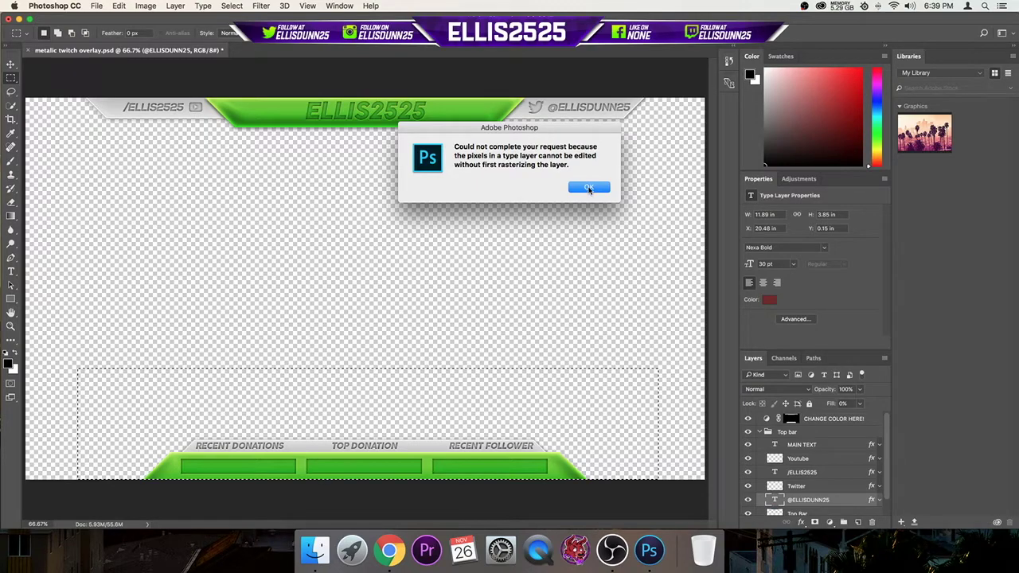
left_click(589, 188)
left_click(466, 402)
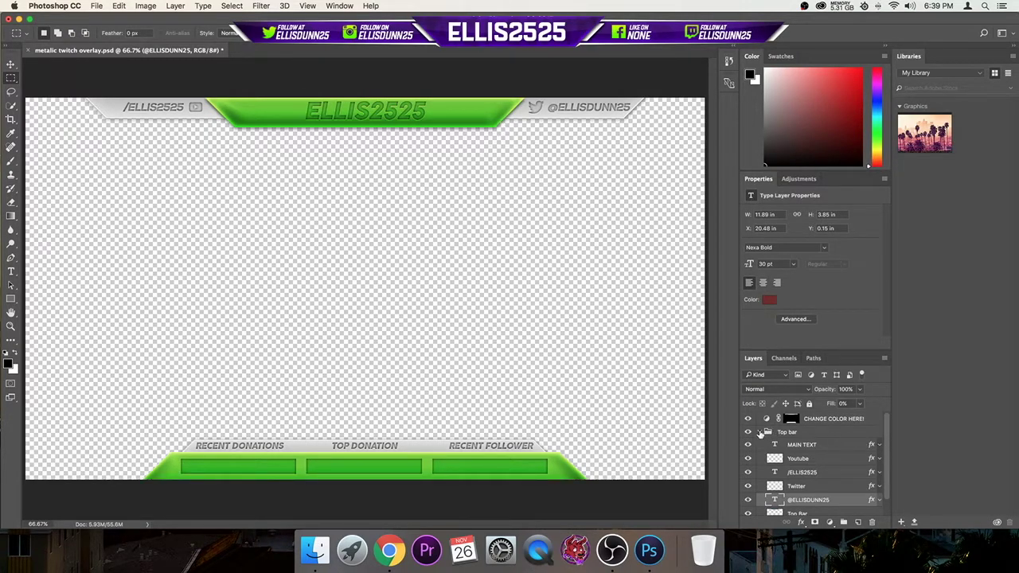
left_click(763, 432)
Collapse the Top bar group and expand the Bottom bar group to reach the RECENT FOLLOWER layer
left_click(760, 431)
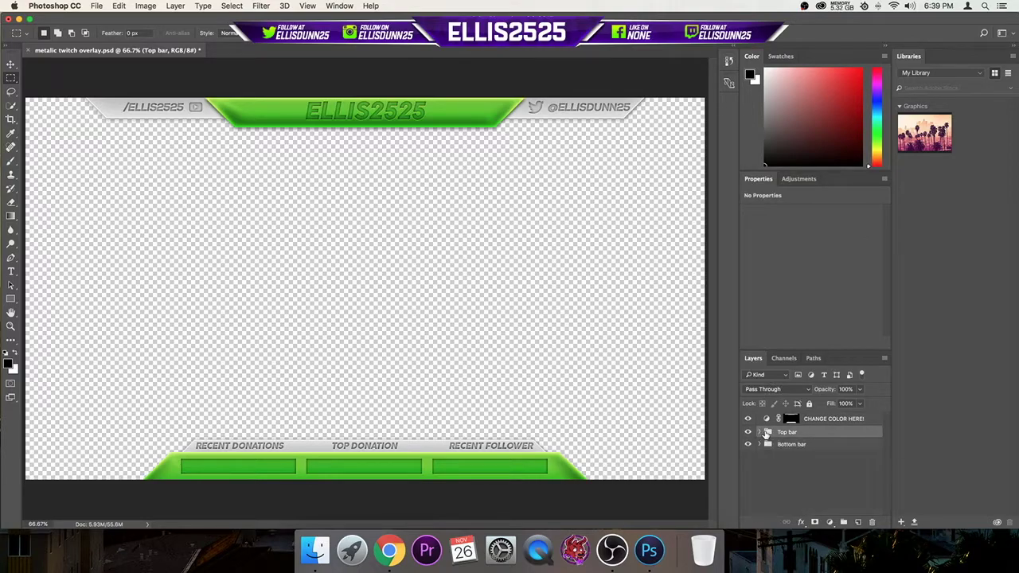
left_click(802, 446)
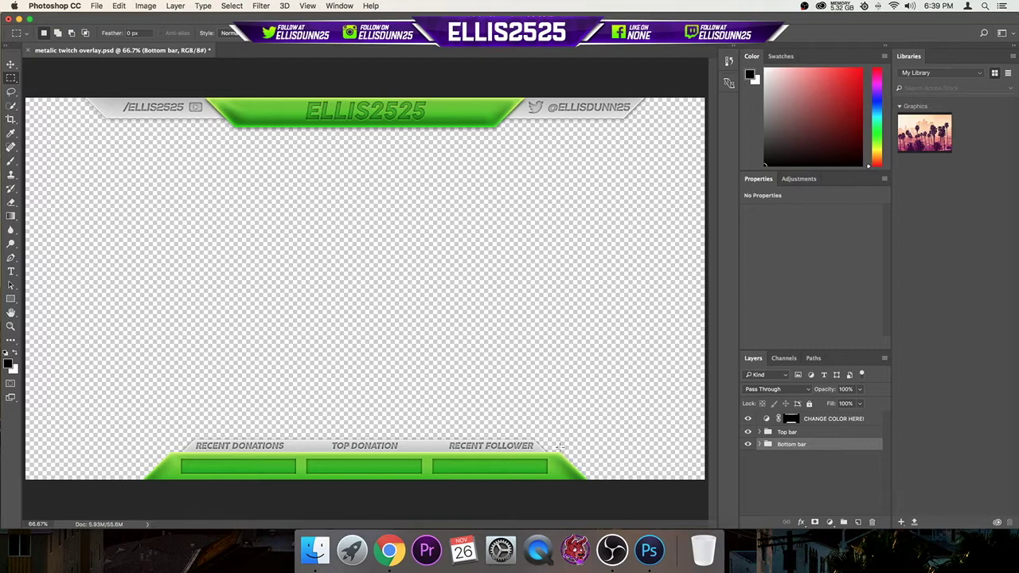
left_click(761, 444)
double_click(837, 457)
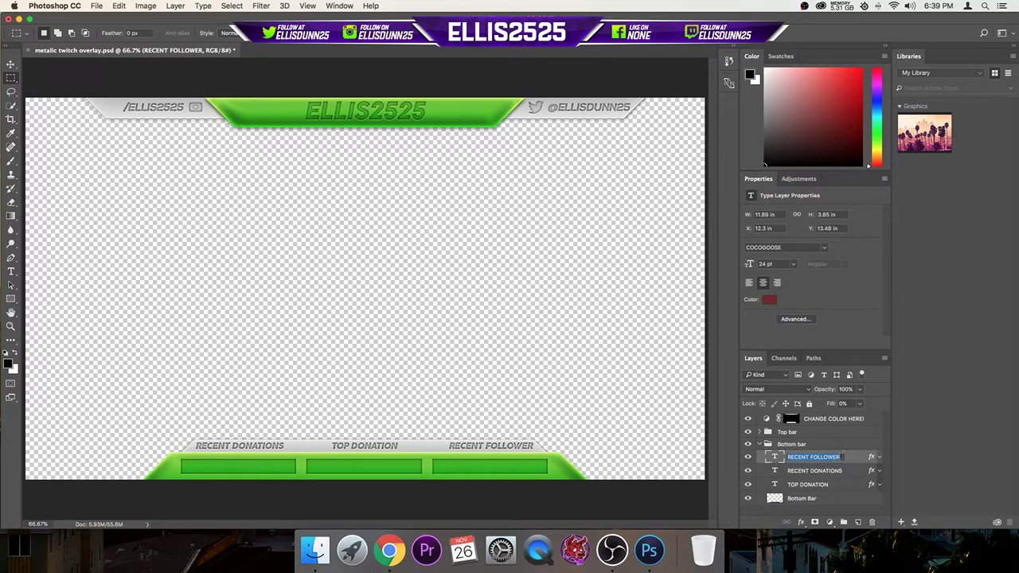
left_click(74, 329)
Edit the bottom-bar label text from RECENT FOLLOWER to RECENT SUBSCRIBER
left_click(11, 272)
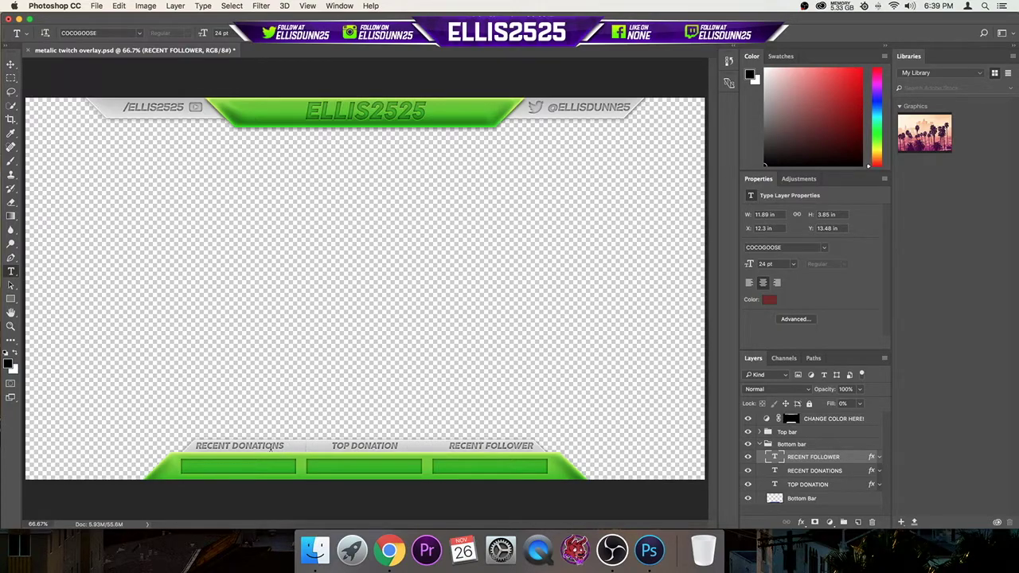
left_click(431, 456)
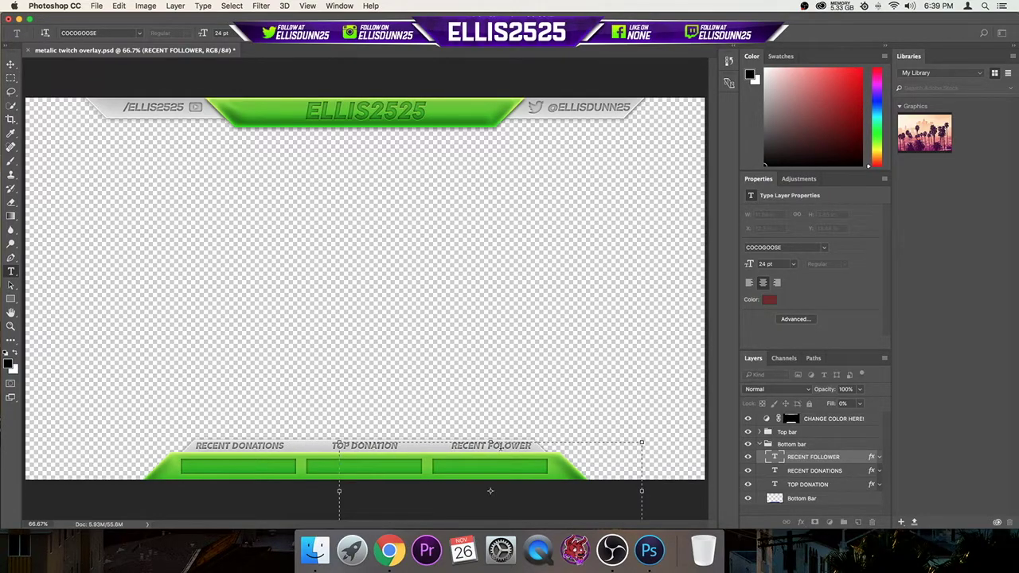
key("BackSpace")
key("BackSpace")
key("BackSpace")
key("BackSpace")
key("BackSpace")
key("BackSpace")
key("BackSpace")
type("SUBSCRIBER")
key("super+Return")
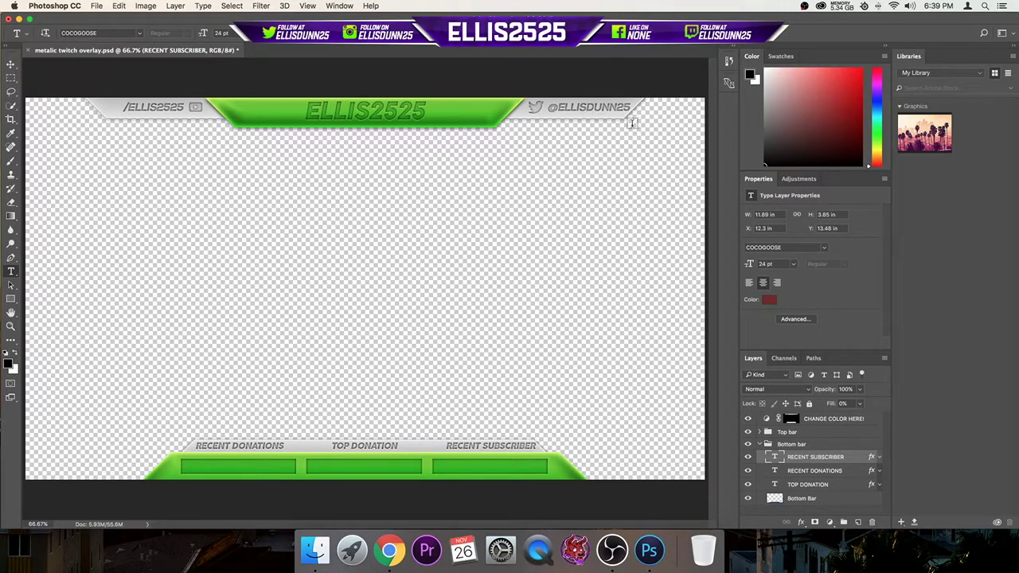
Select the CHANGE COLOR HERE! Hue/Saturation layer, briefly checking the Channels panel
left_click(761, 445)
left_click(791, 419)
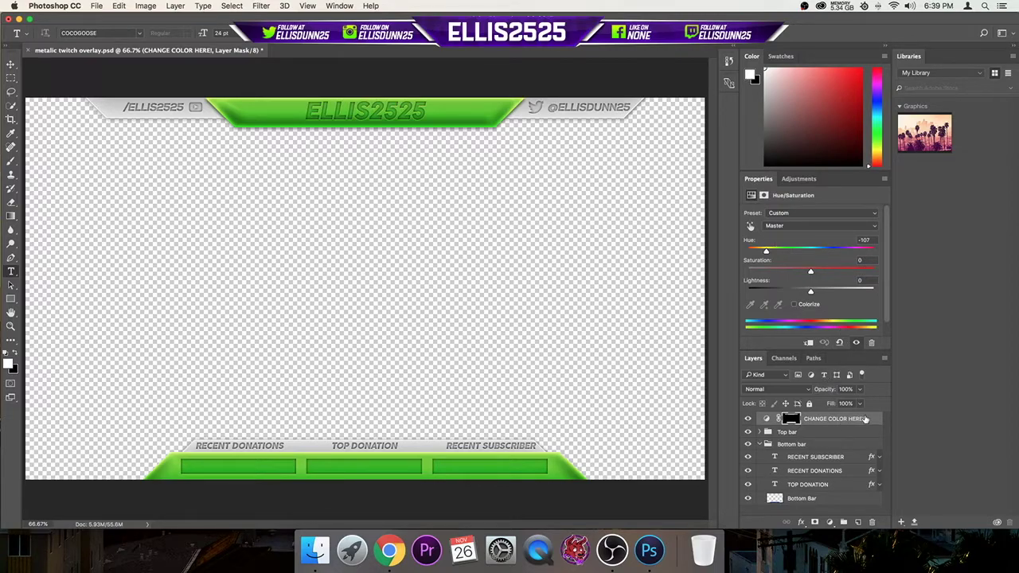
left_click(784, 358)
left_click(753, 358)
left_click(784, 358)
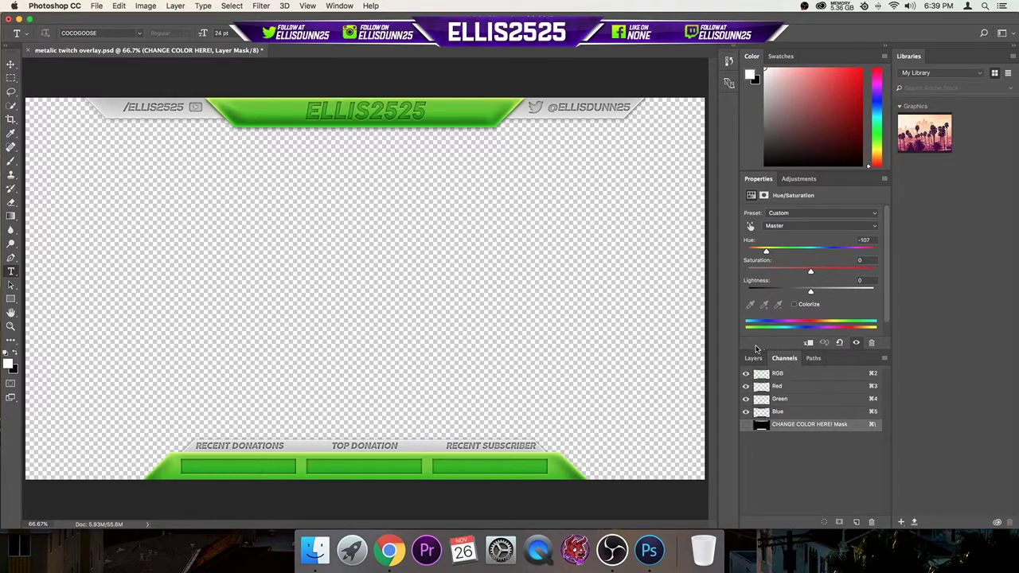
left_click(753, 358)
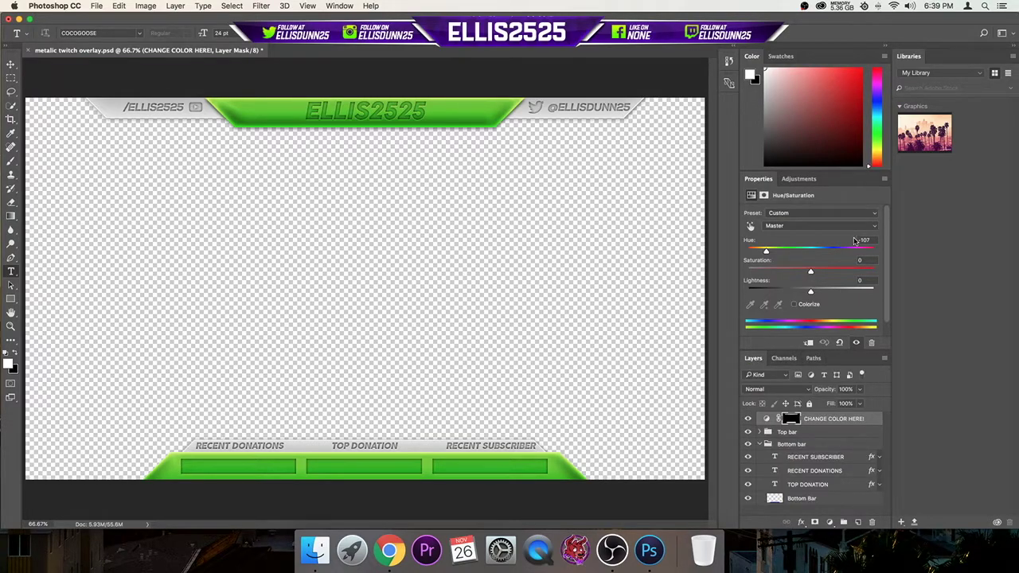
Drag the Hue slider to +79 so both overlay bars turn purple
left_click(877, 103)
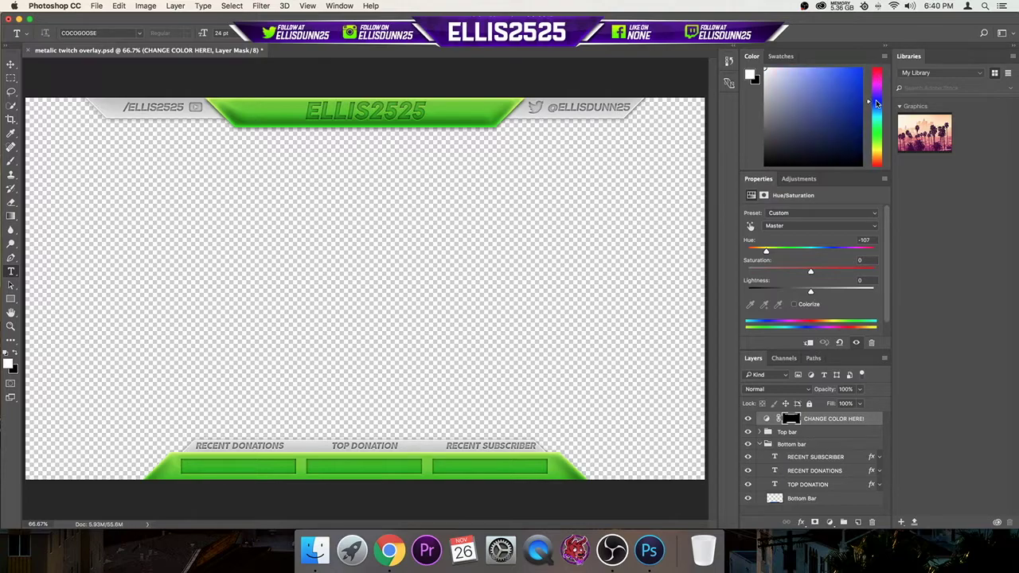
left_click(819, 89)
mouse_move(878, 105)
left_mouse_down()
mouse_move(881, 116)
mouse_move(881, 94)
mouse_move(834, 80)
left_mouse_up()
left_click_drag(766, 253, 849, 251)
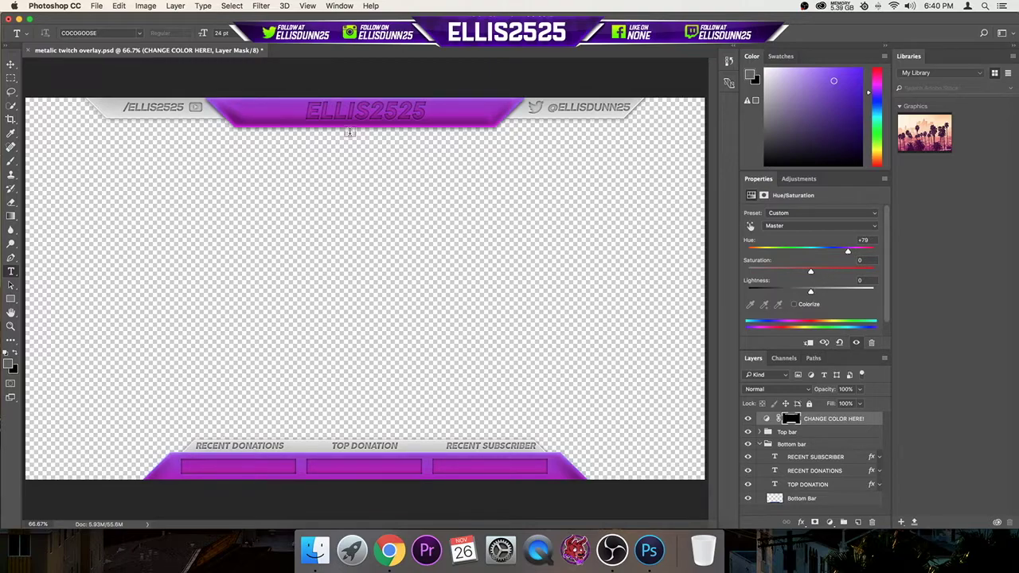
left_click(810, 433)
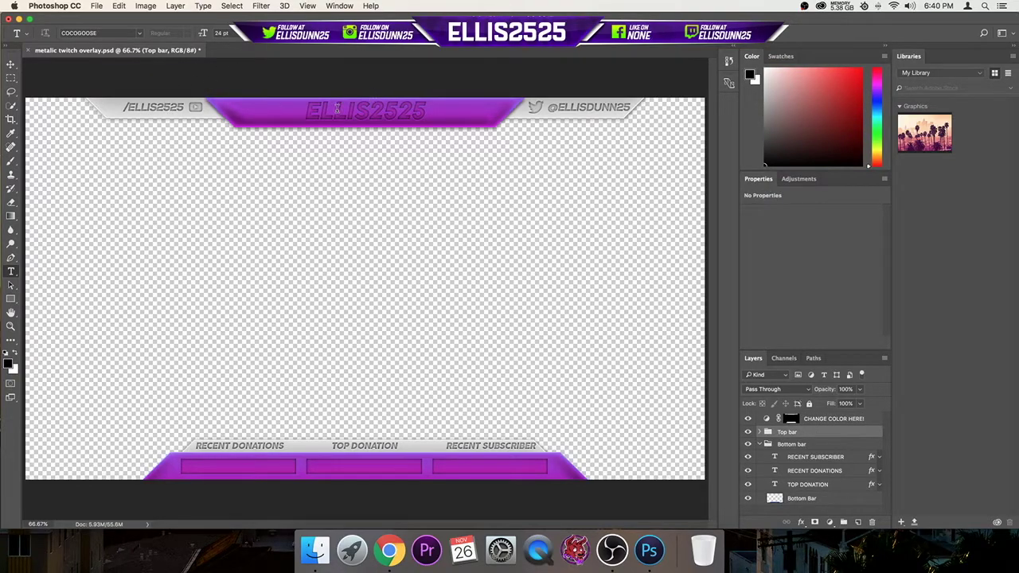
Save As 'Twitch Overlay' in PNG format and accept the default PNG Options
left_click(96, 5)
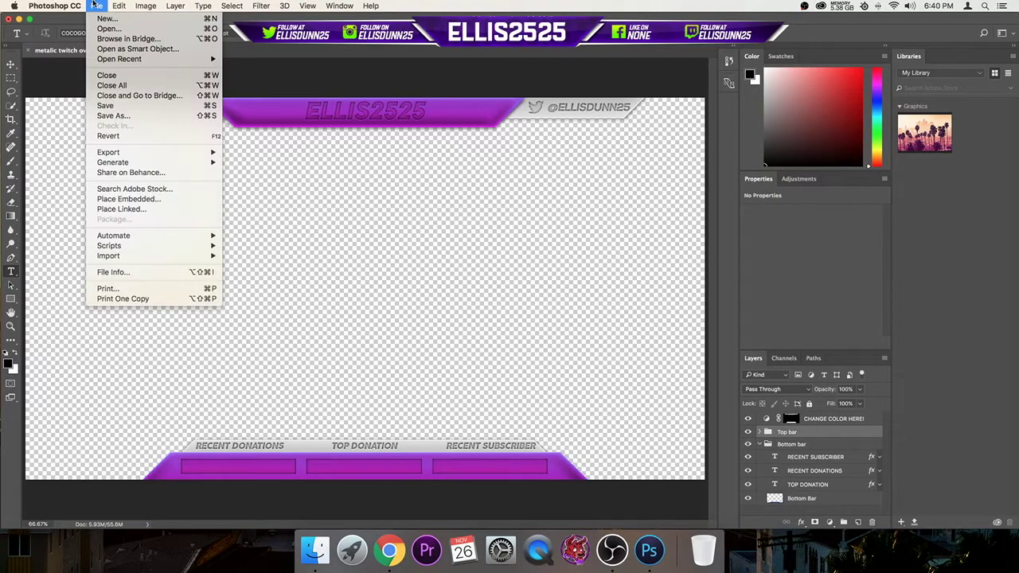
left_click(147, 115)
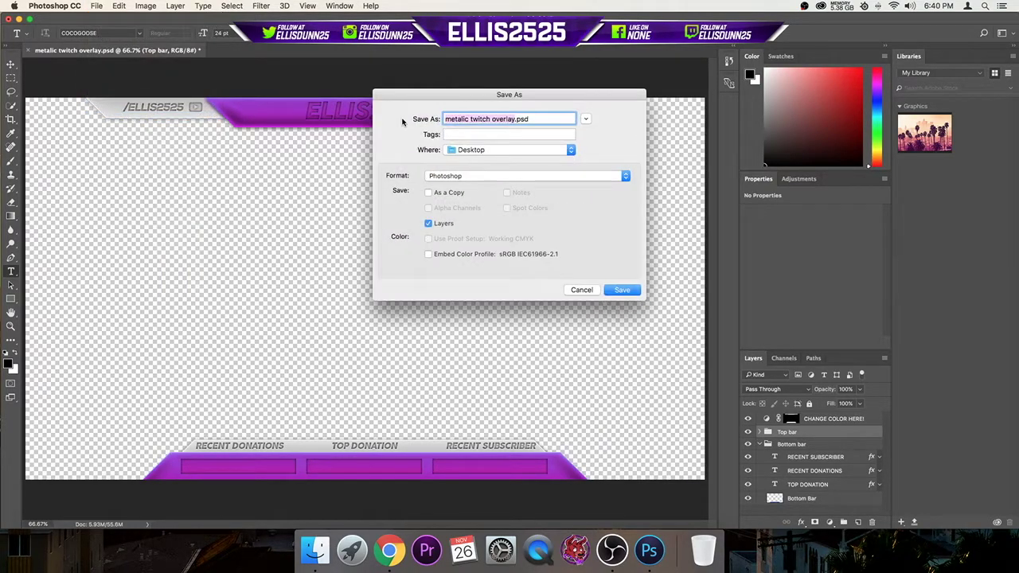
key("BackSpace")
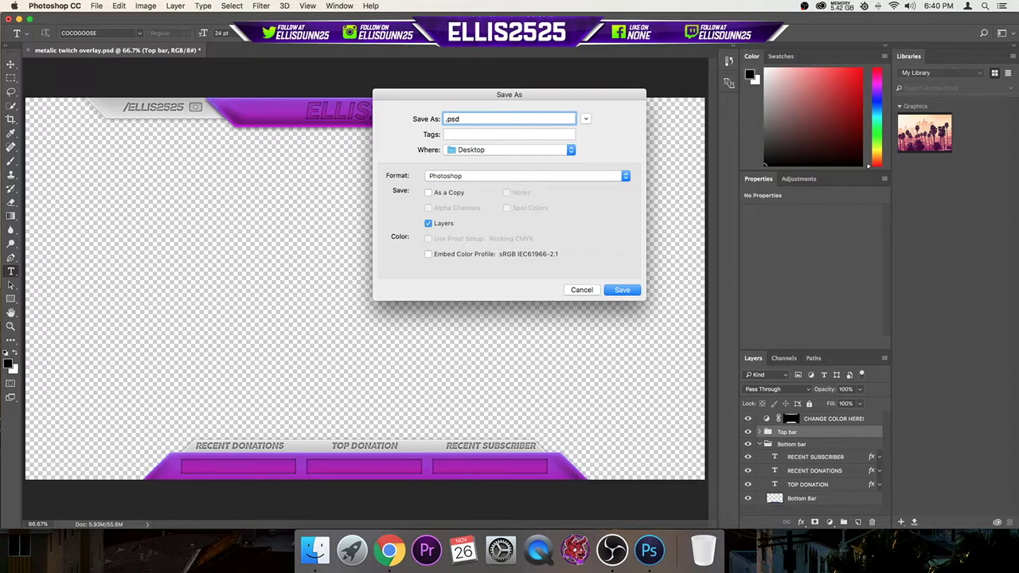
type("Twitch Overlay")
left_click(460, 176)
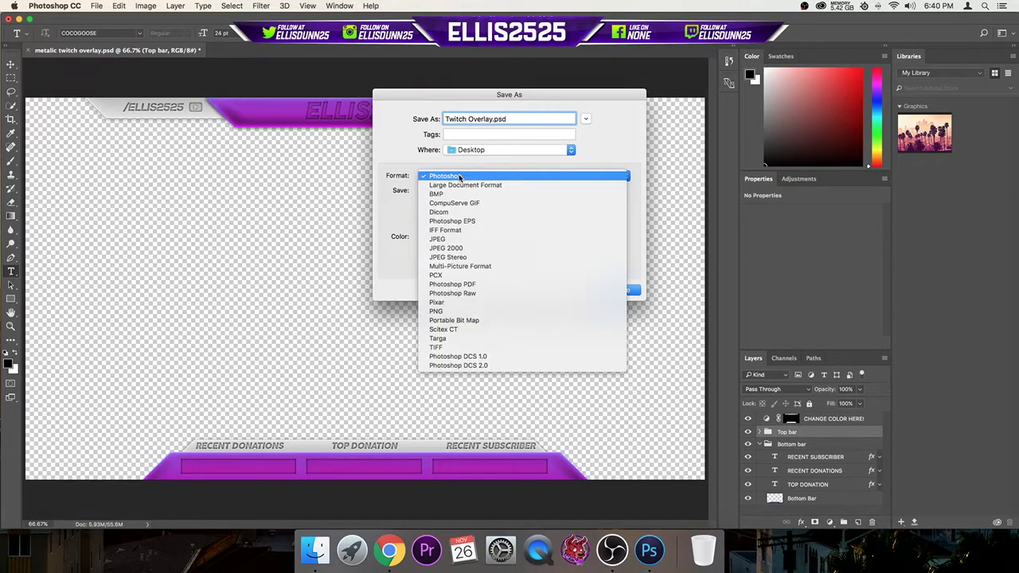
left_click(454, 312)
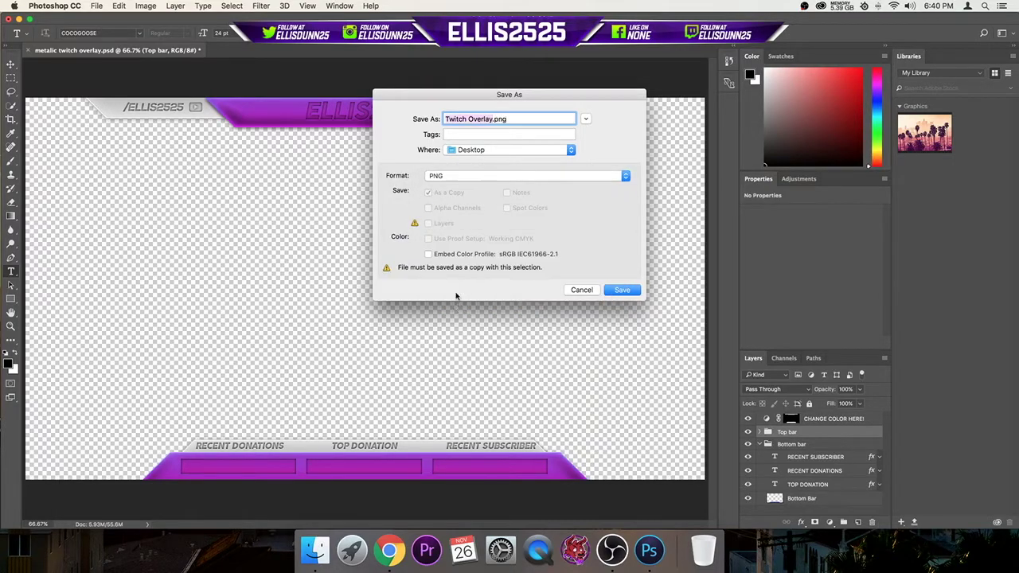
left_click(623, 289)
left_click(546, 178)
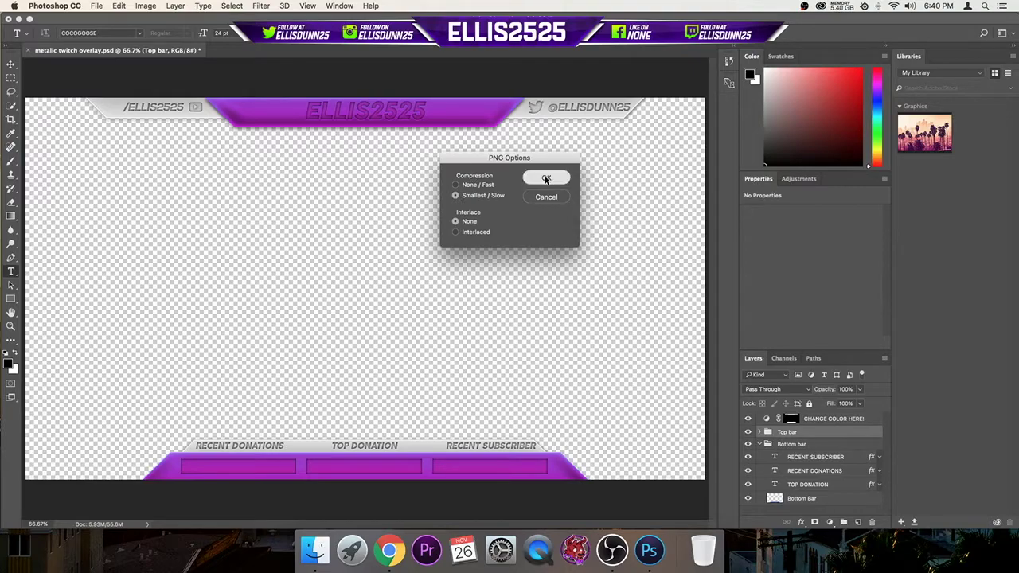
Open Twitch Overlay.png from the desktop in Preview, then force-quit the frozen Preview
left_click(19, 18)
left_click(535, 164)
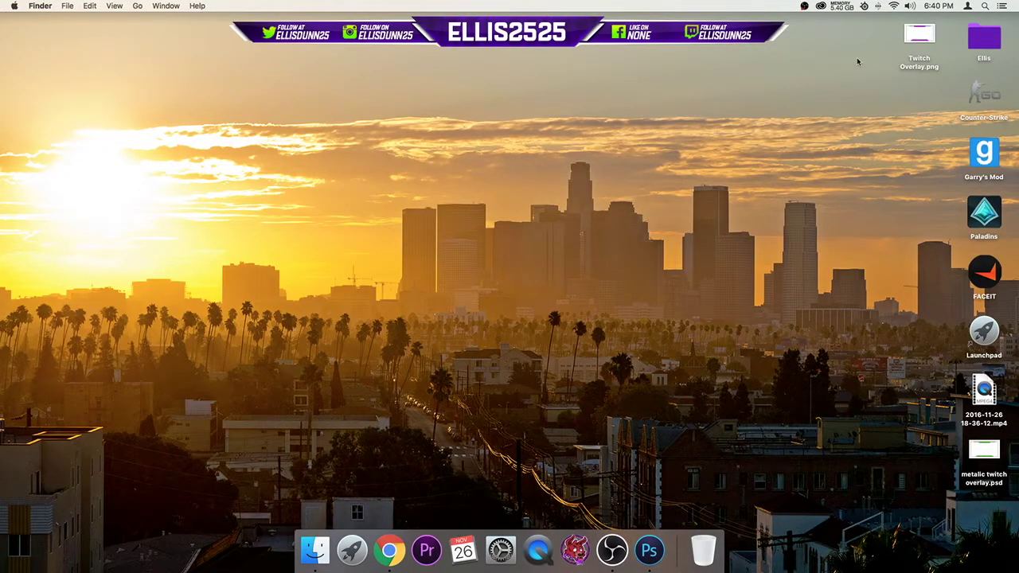
double_click(919, 34)
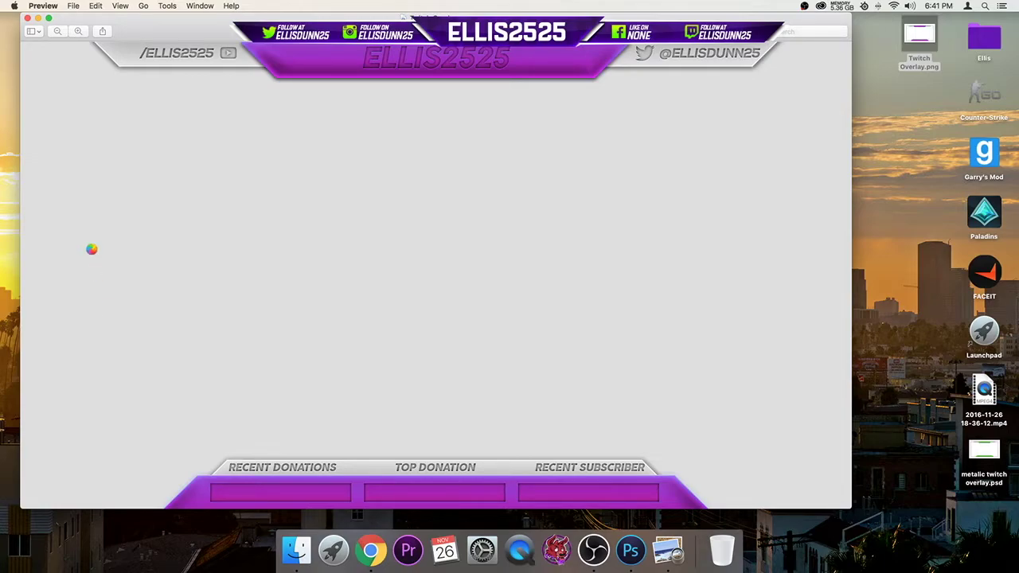
right_click(669, 549)
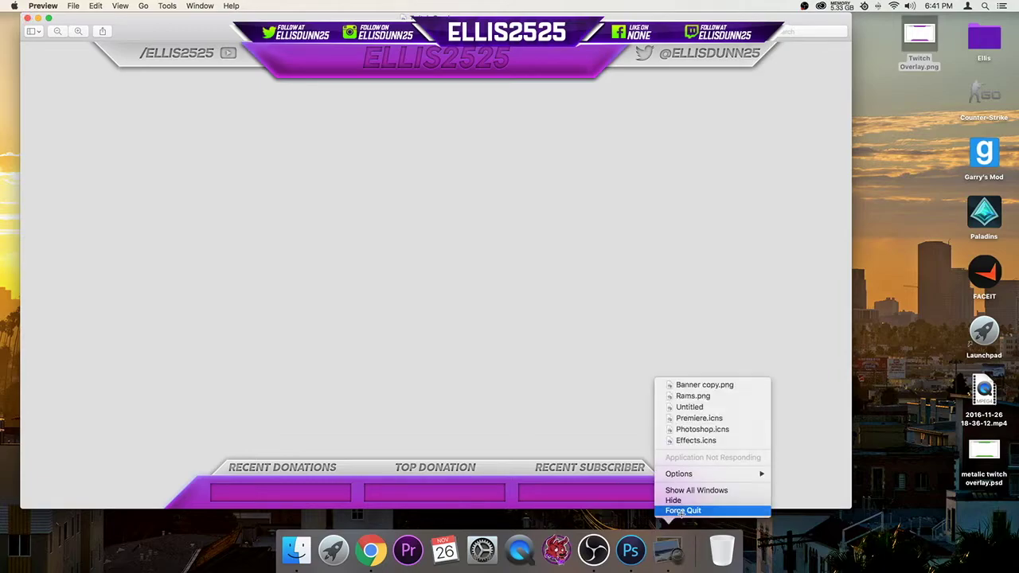
left_click(683, 512)
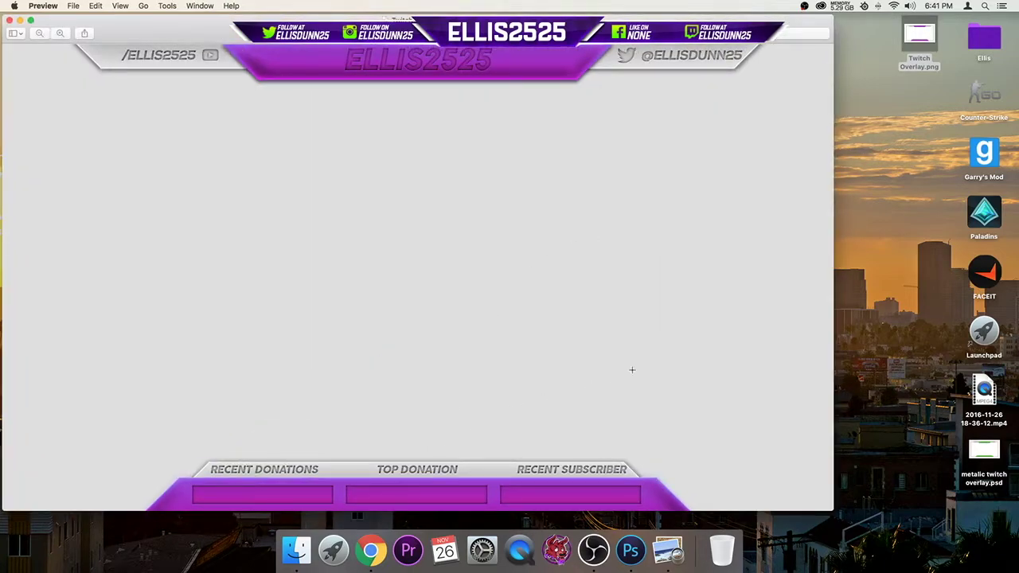
Delete the bottom donations banner from Twitch Overlay.png, save it, and close Preview
left_click_drag(725, 347, 24, 530)
key("Delete")
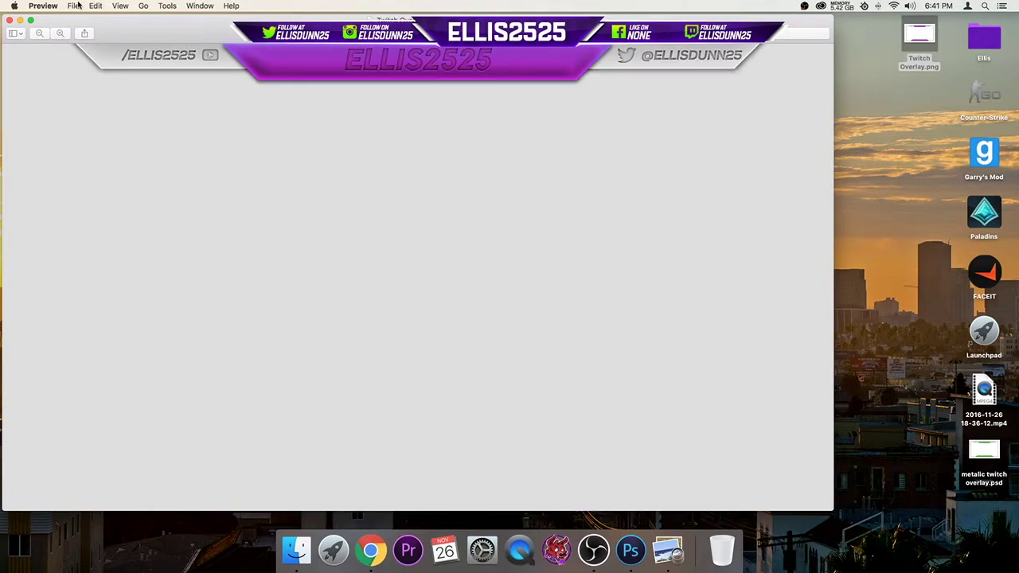
key("super+s")
key("super+q")
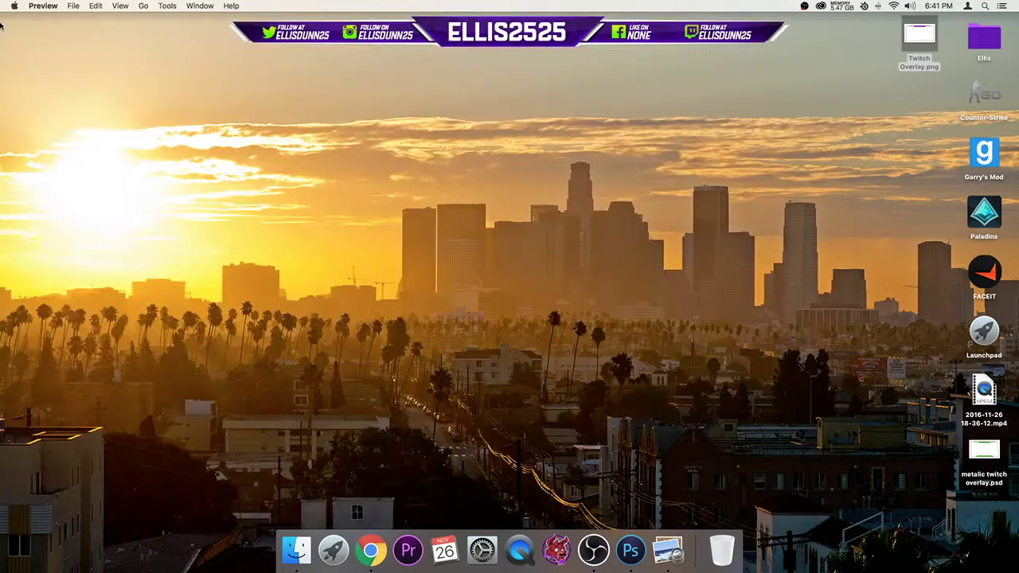